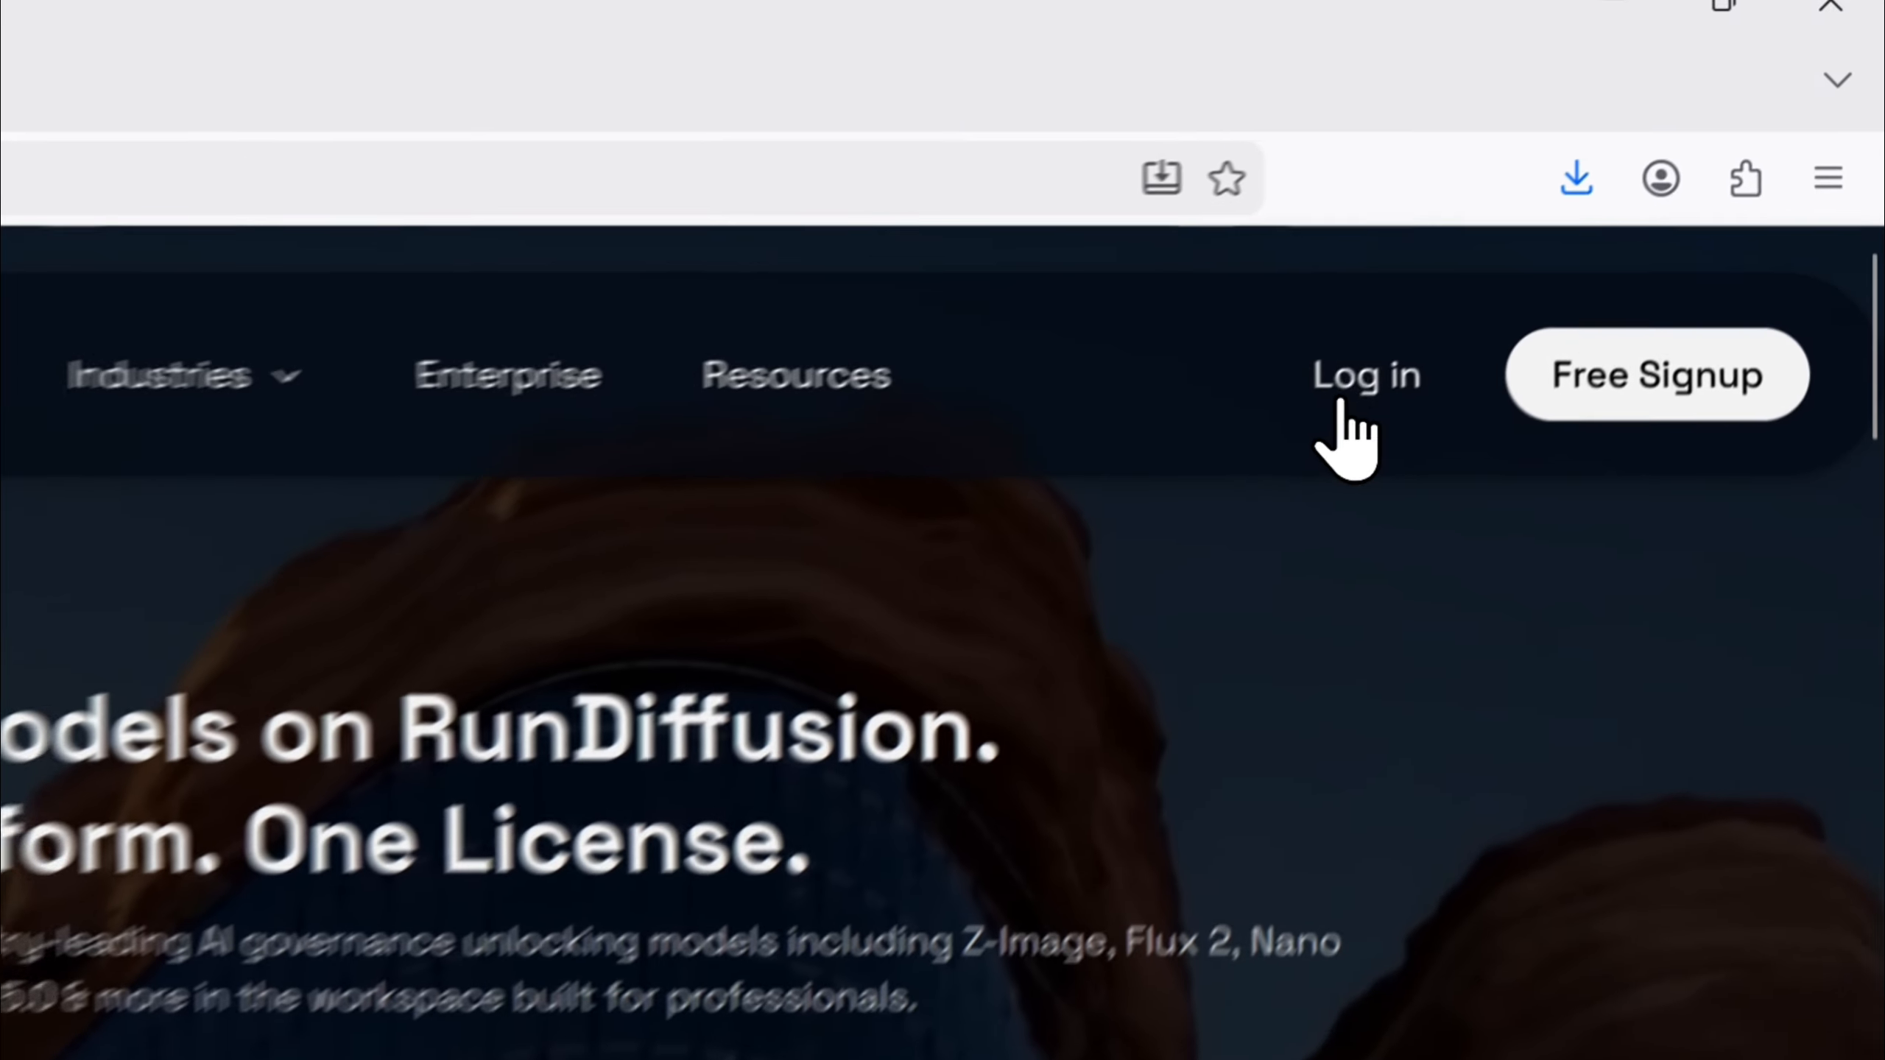
Log in to RunDiffusion and open the Image Edit generation tool
{"action": "left_click", "coordinate": [1340, 405]}
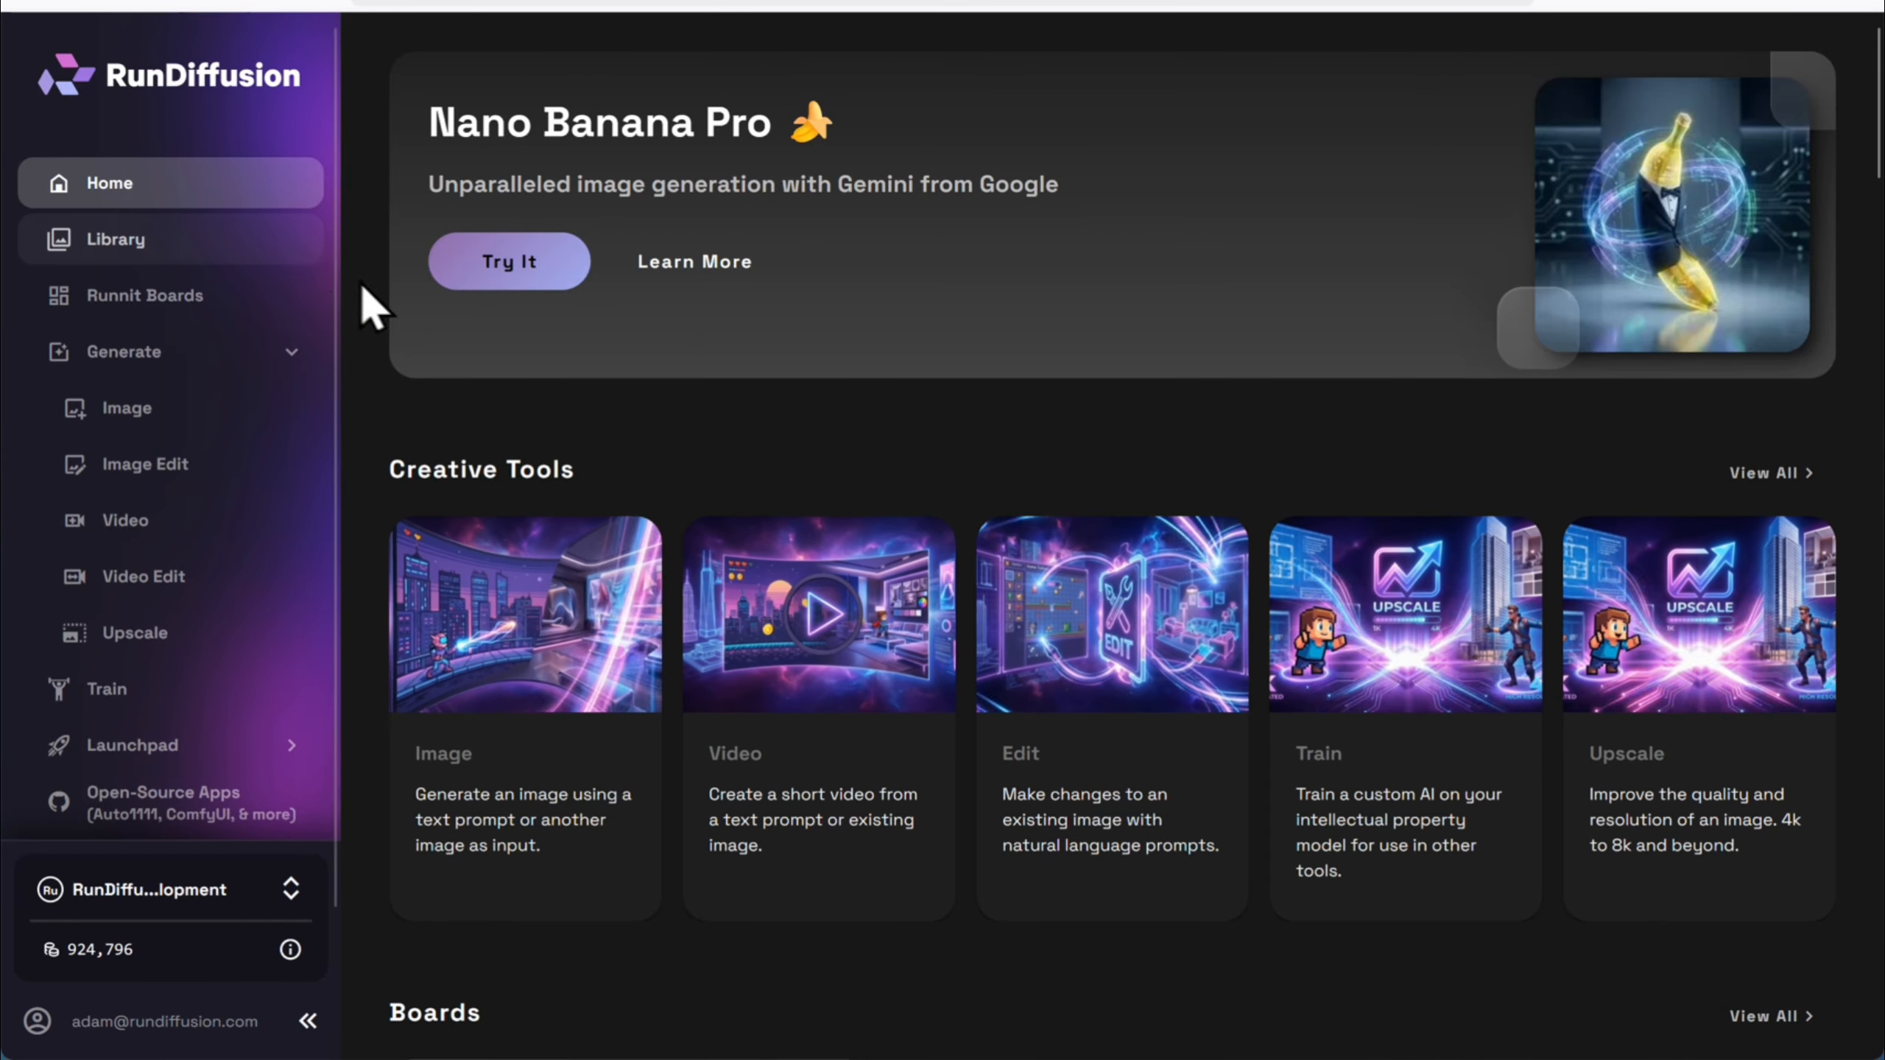
{"action": "left_click", "coordinate": [275, 352]}
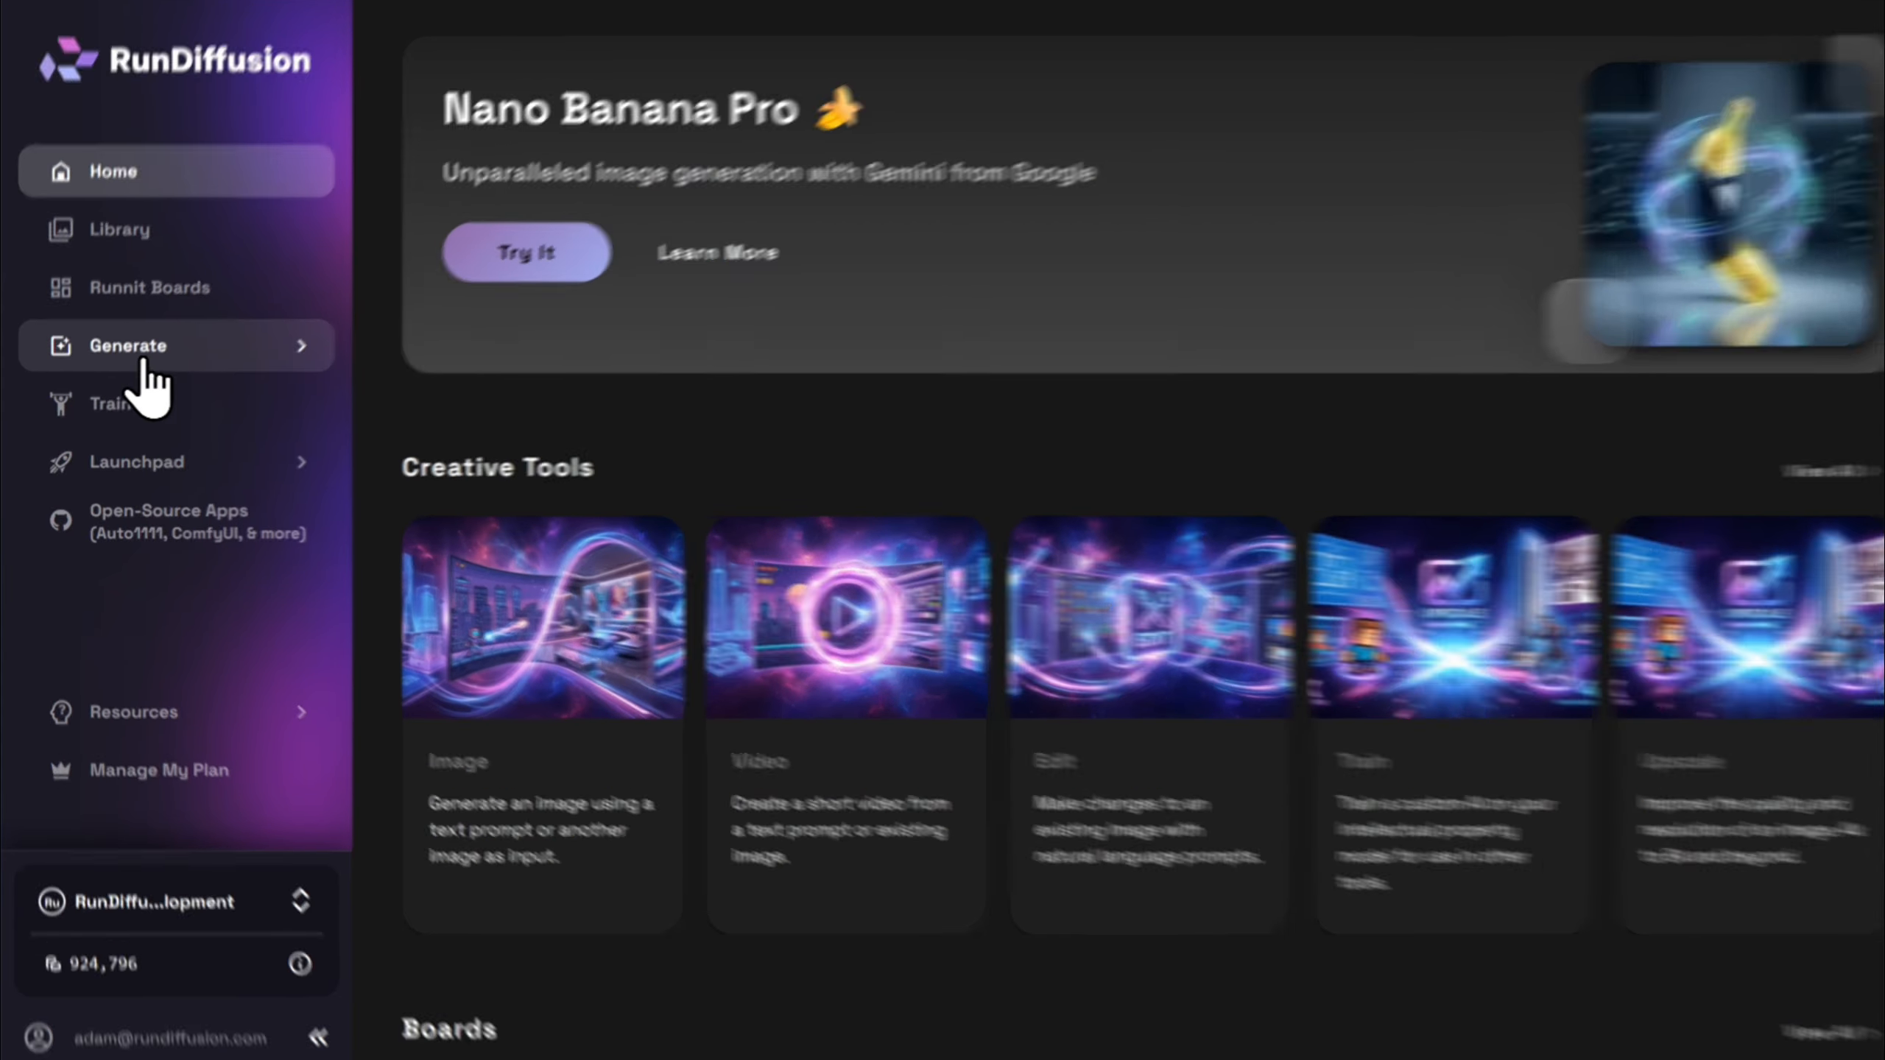
{"action": "left_click", "coordinate": [143, 362]}
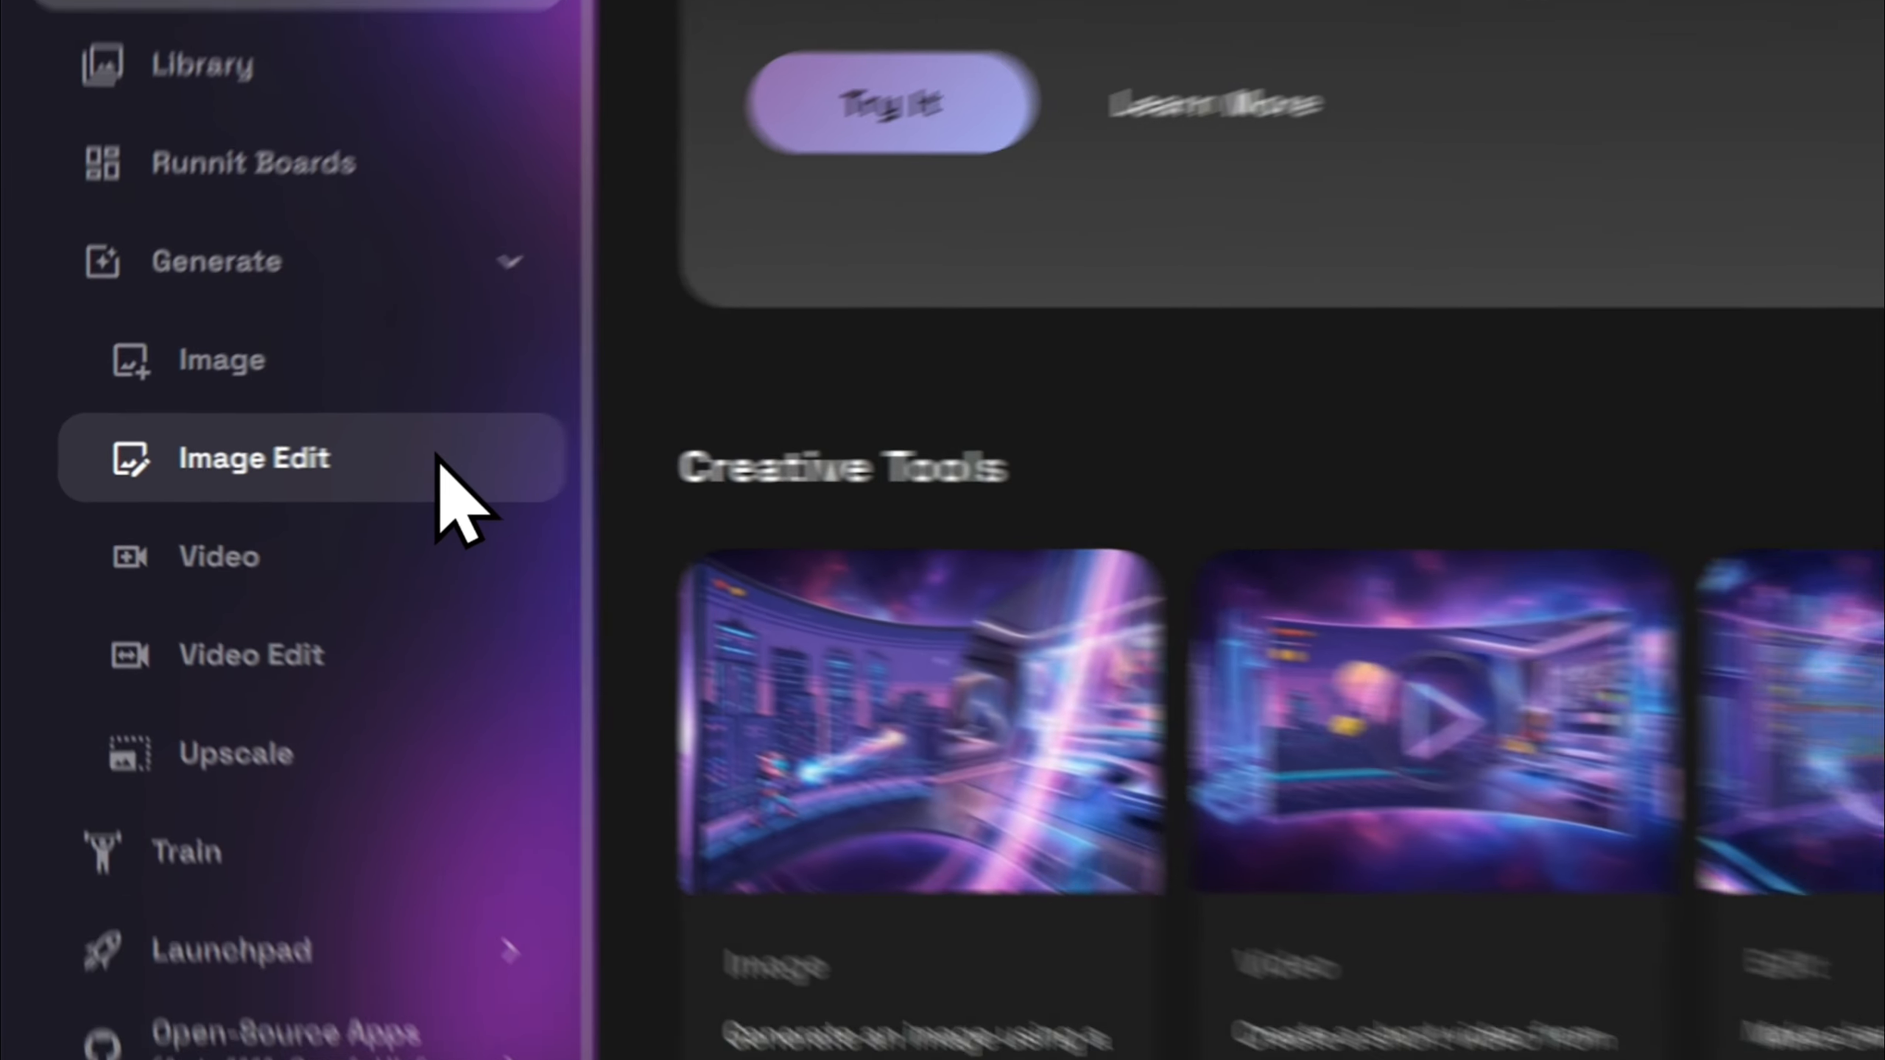
{"action": "left_click", "coordinate": [393, 456]}
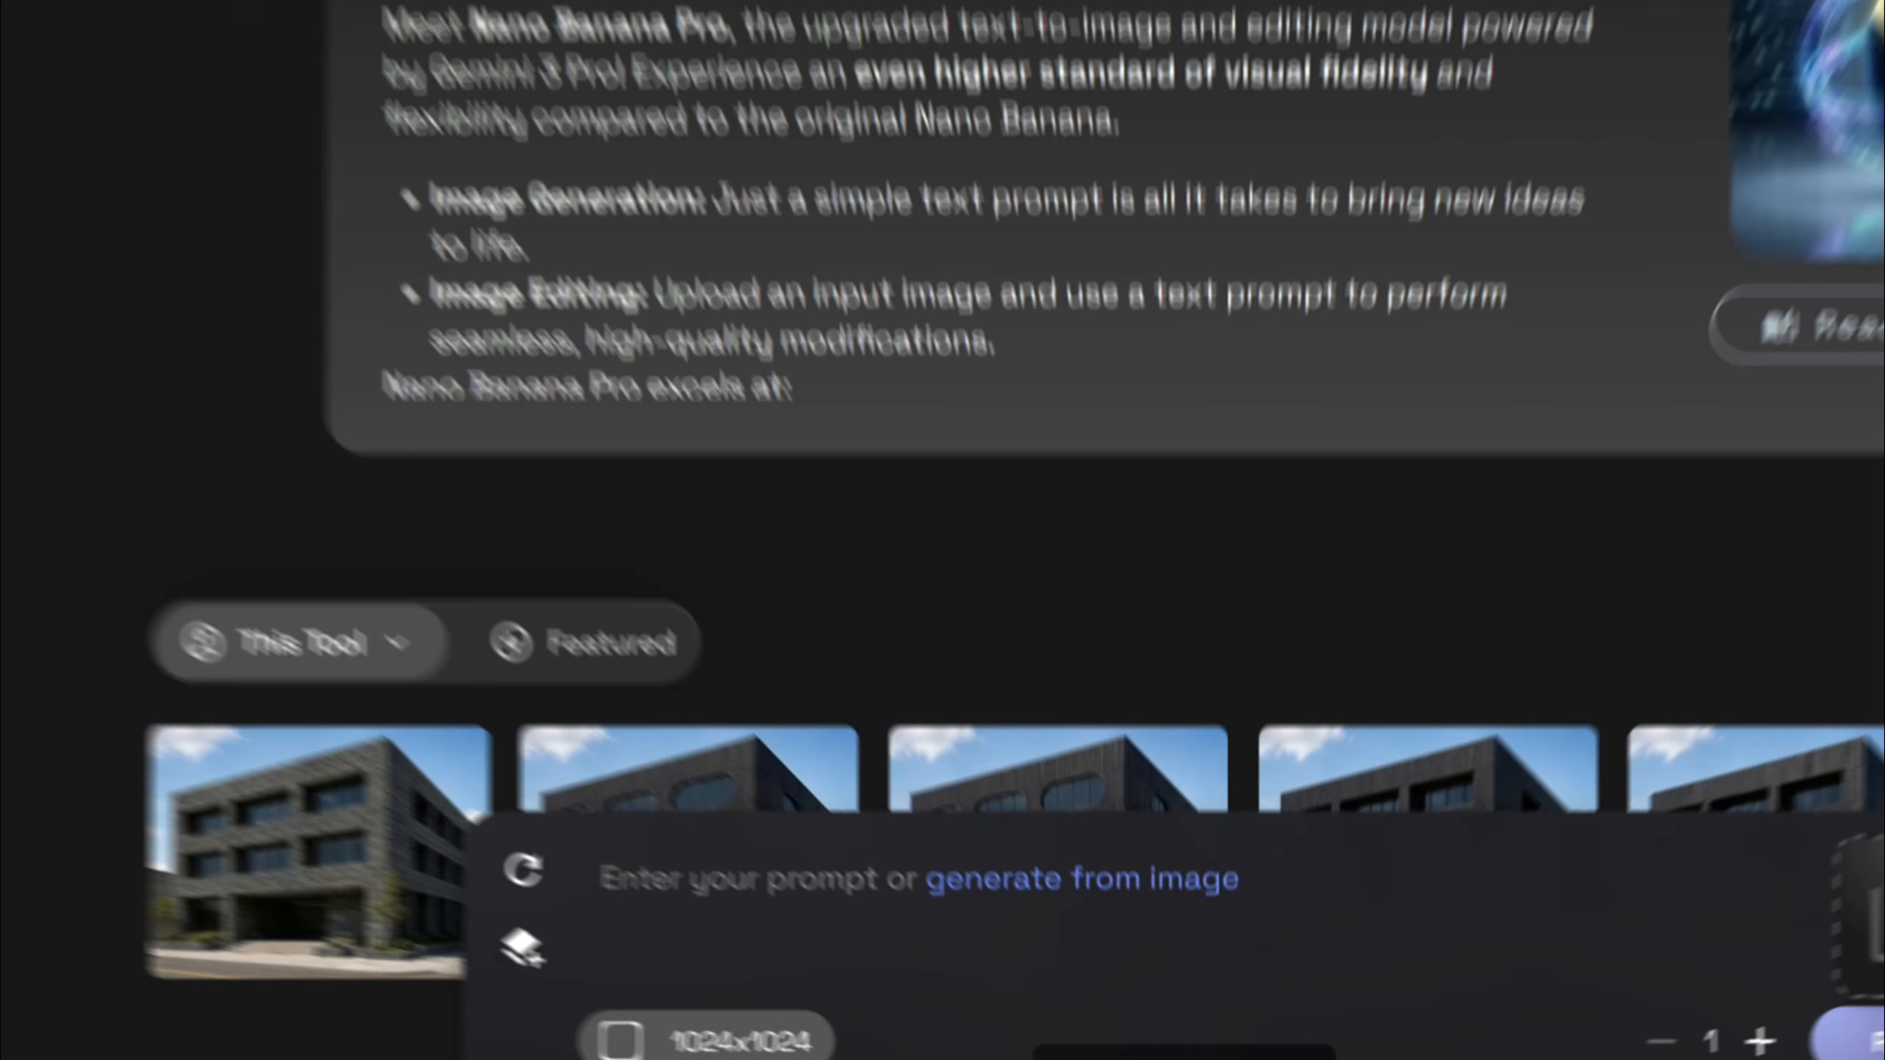
Look through the featured image edit models and choose Nano Banana Pro
{"action": "left_click", "coordinate": [921, 1016]}
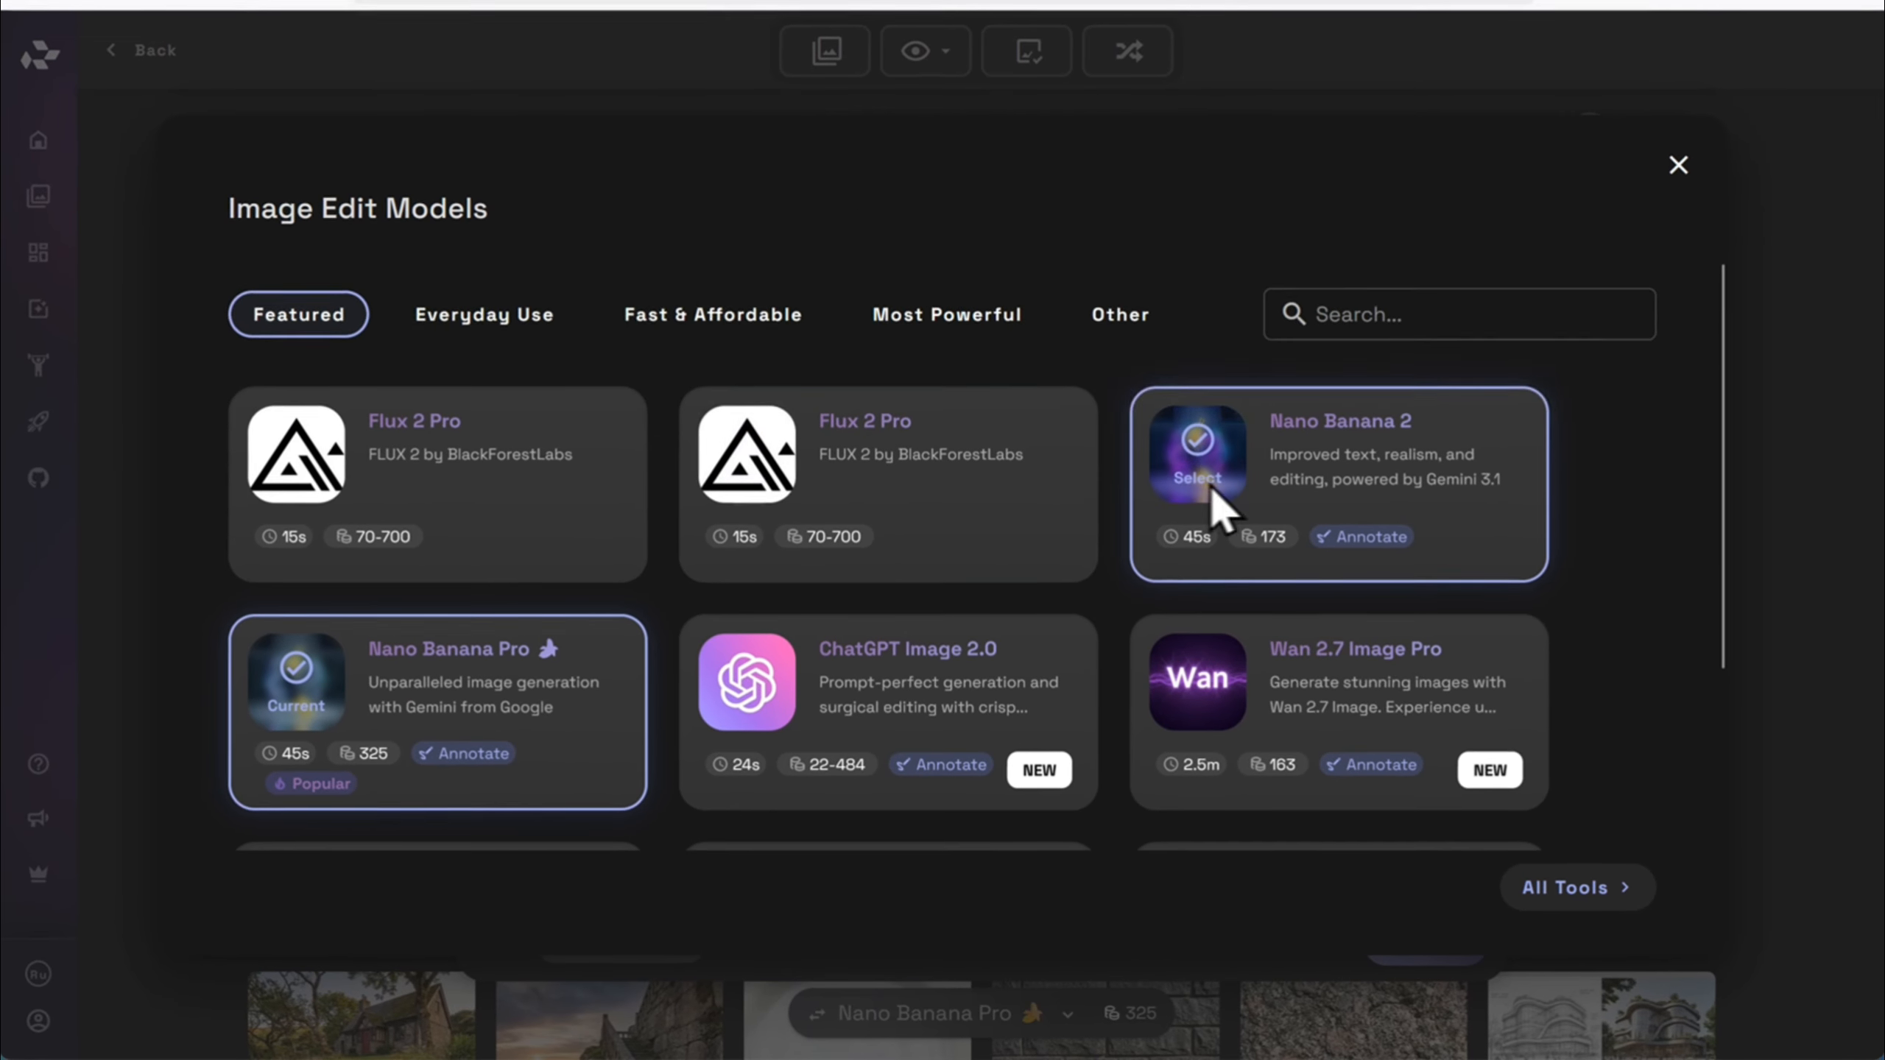
{"action": "scroll", "coordinate": [1261, 498], "scroll_direction": "down", "scroll_amount": 2}
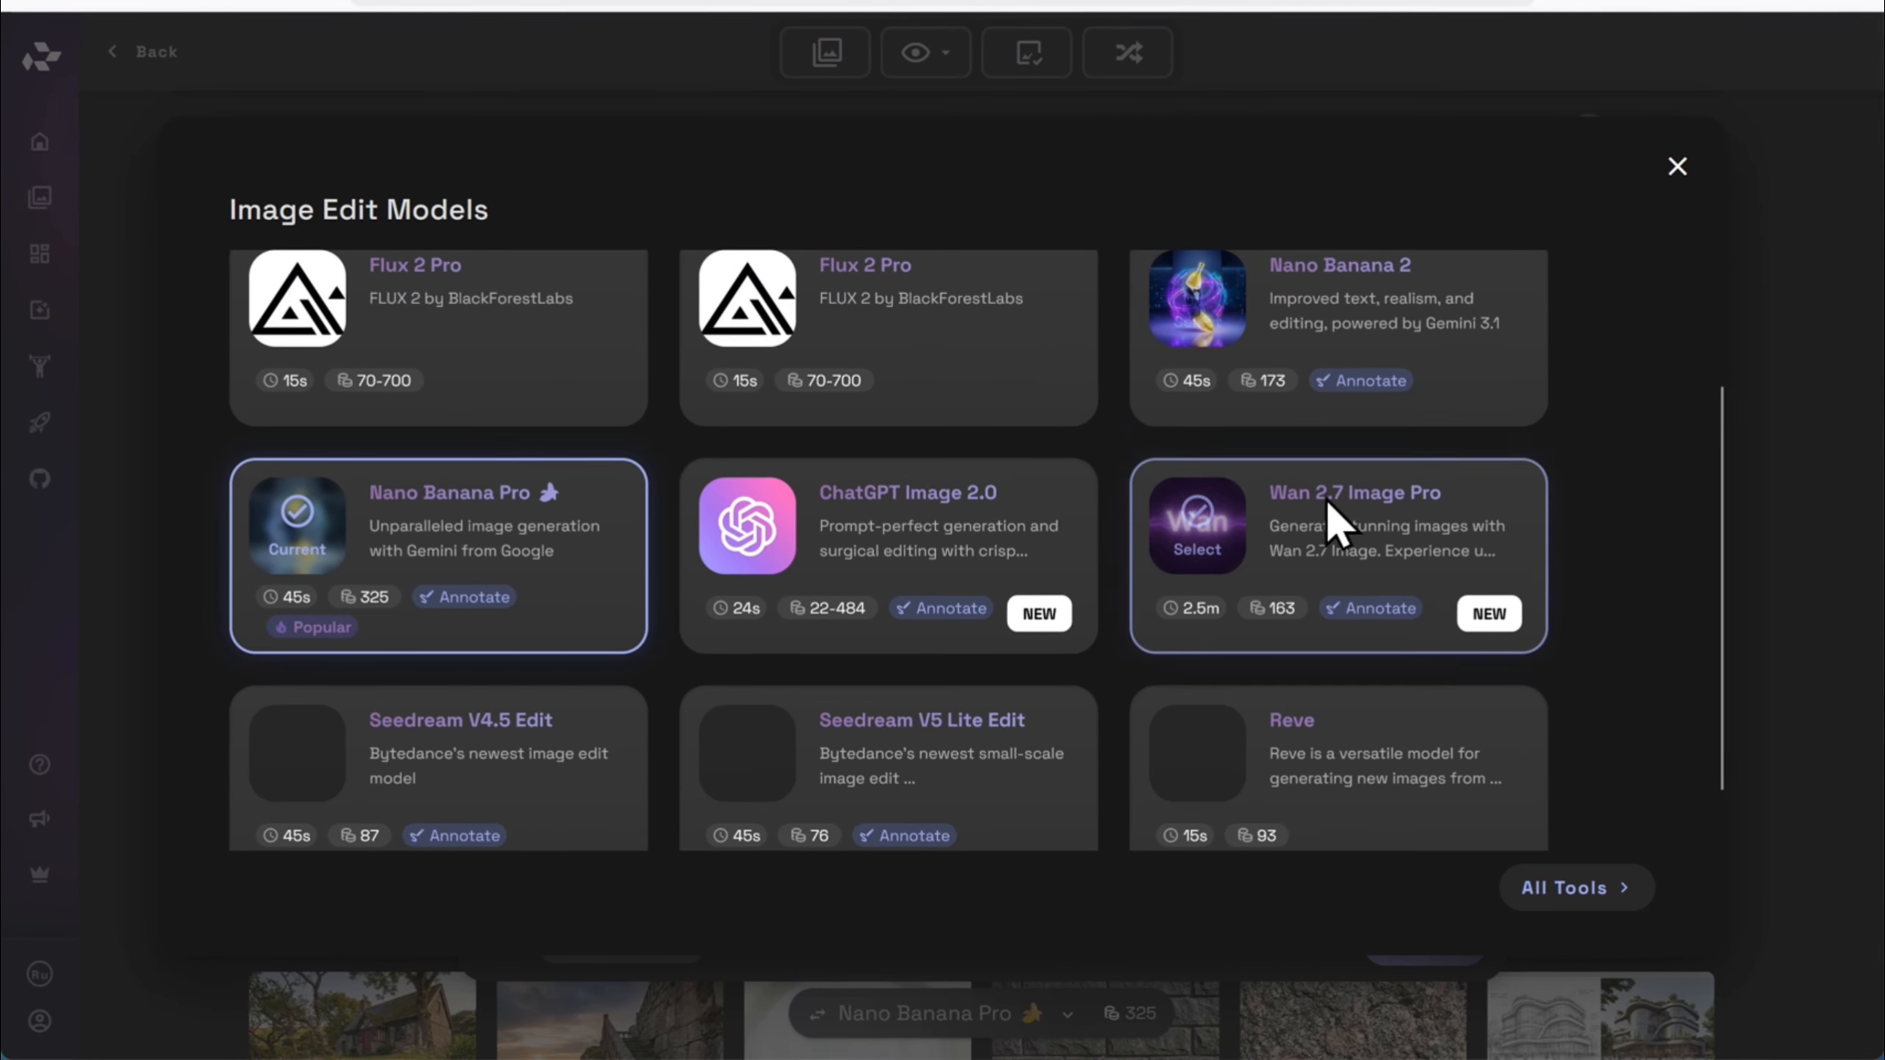
{"action": "scroll", "coordinate": [1261, 549], "scroll_direction": "up", "scroll_amount": 3}
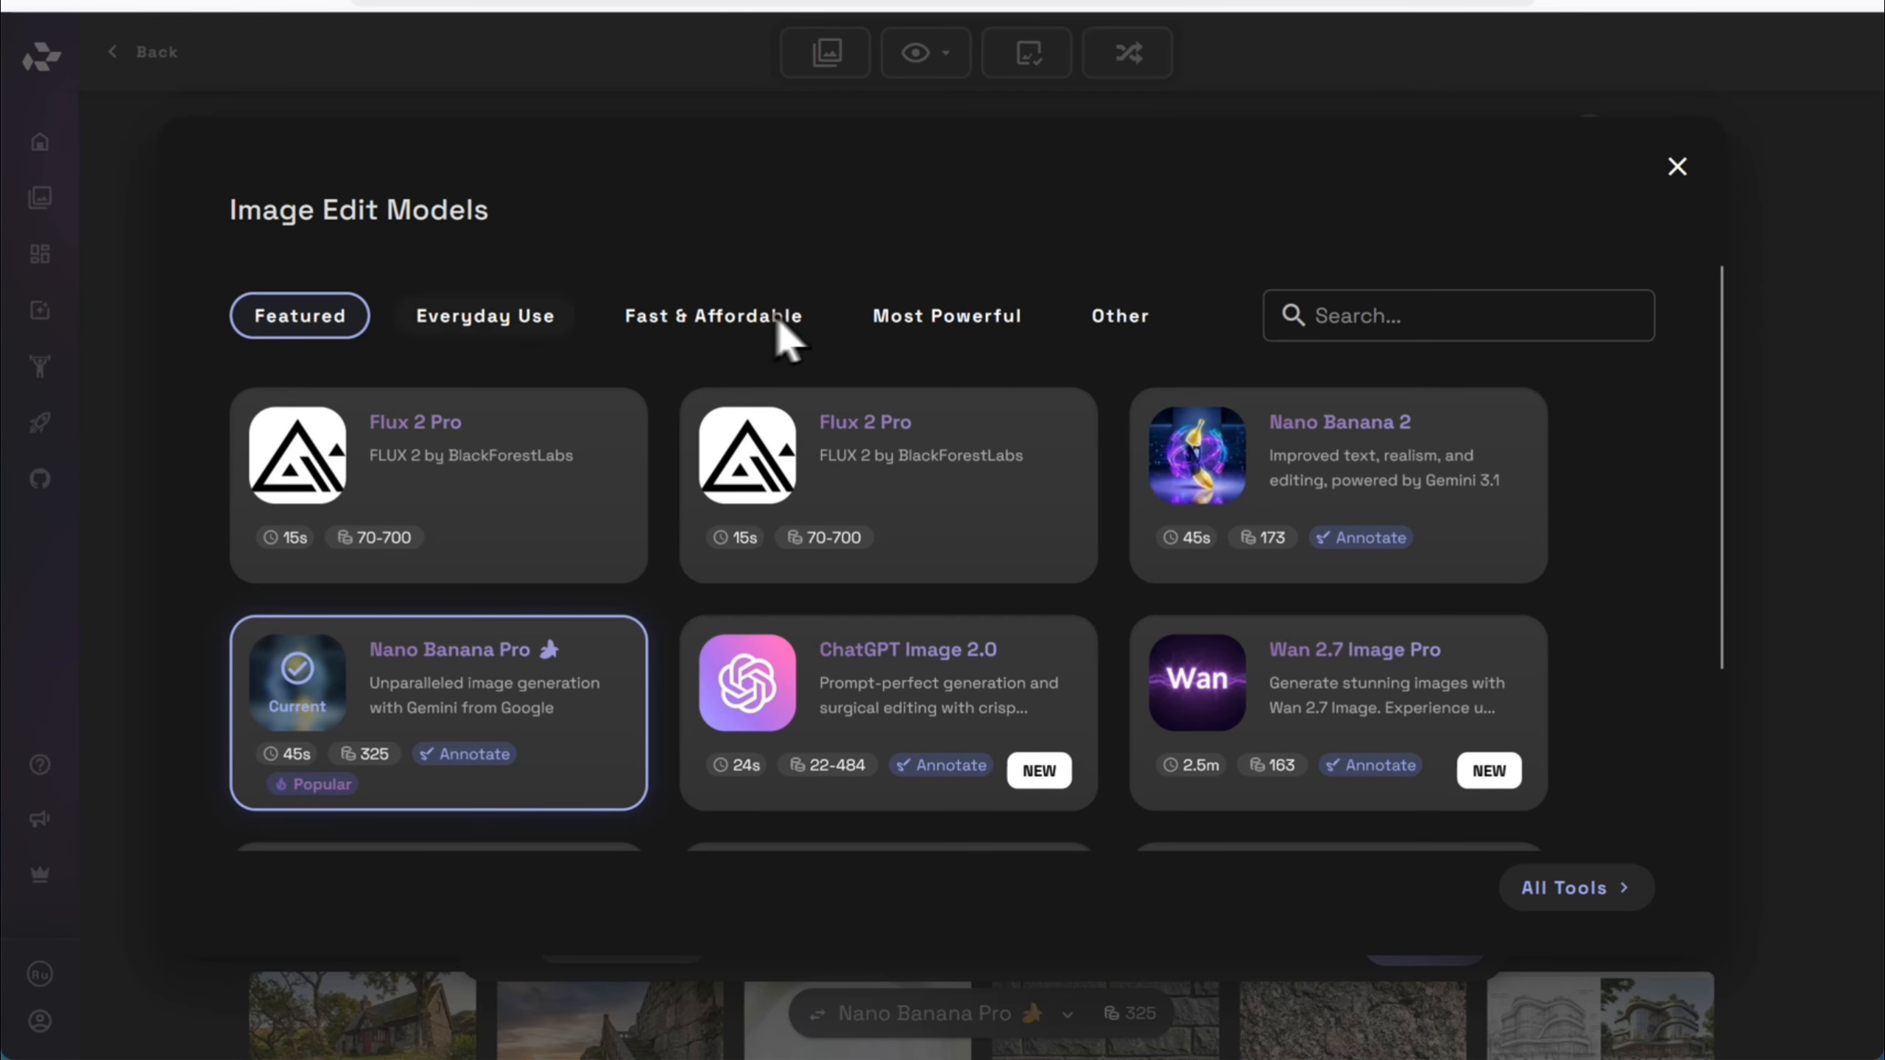
{"action": "scroll", "coordinate": [698, 458], "scroll_direction": "down", "scroll_amount": 2}
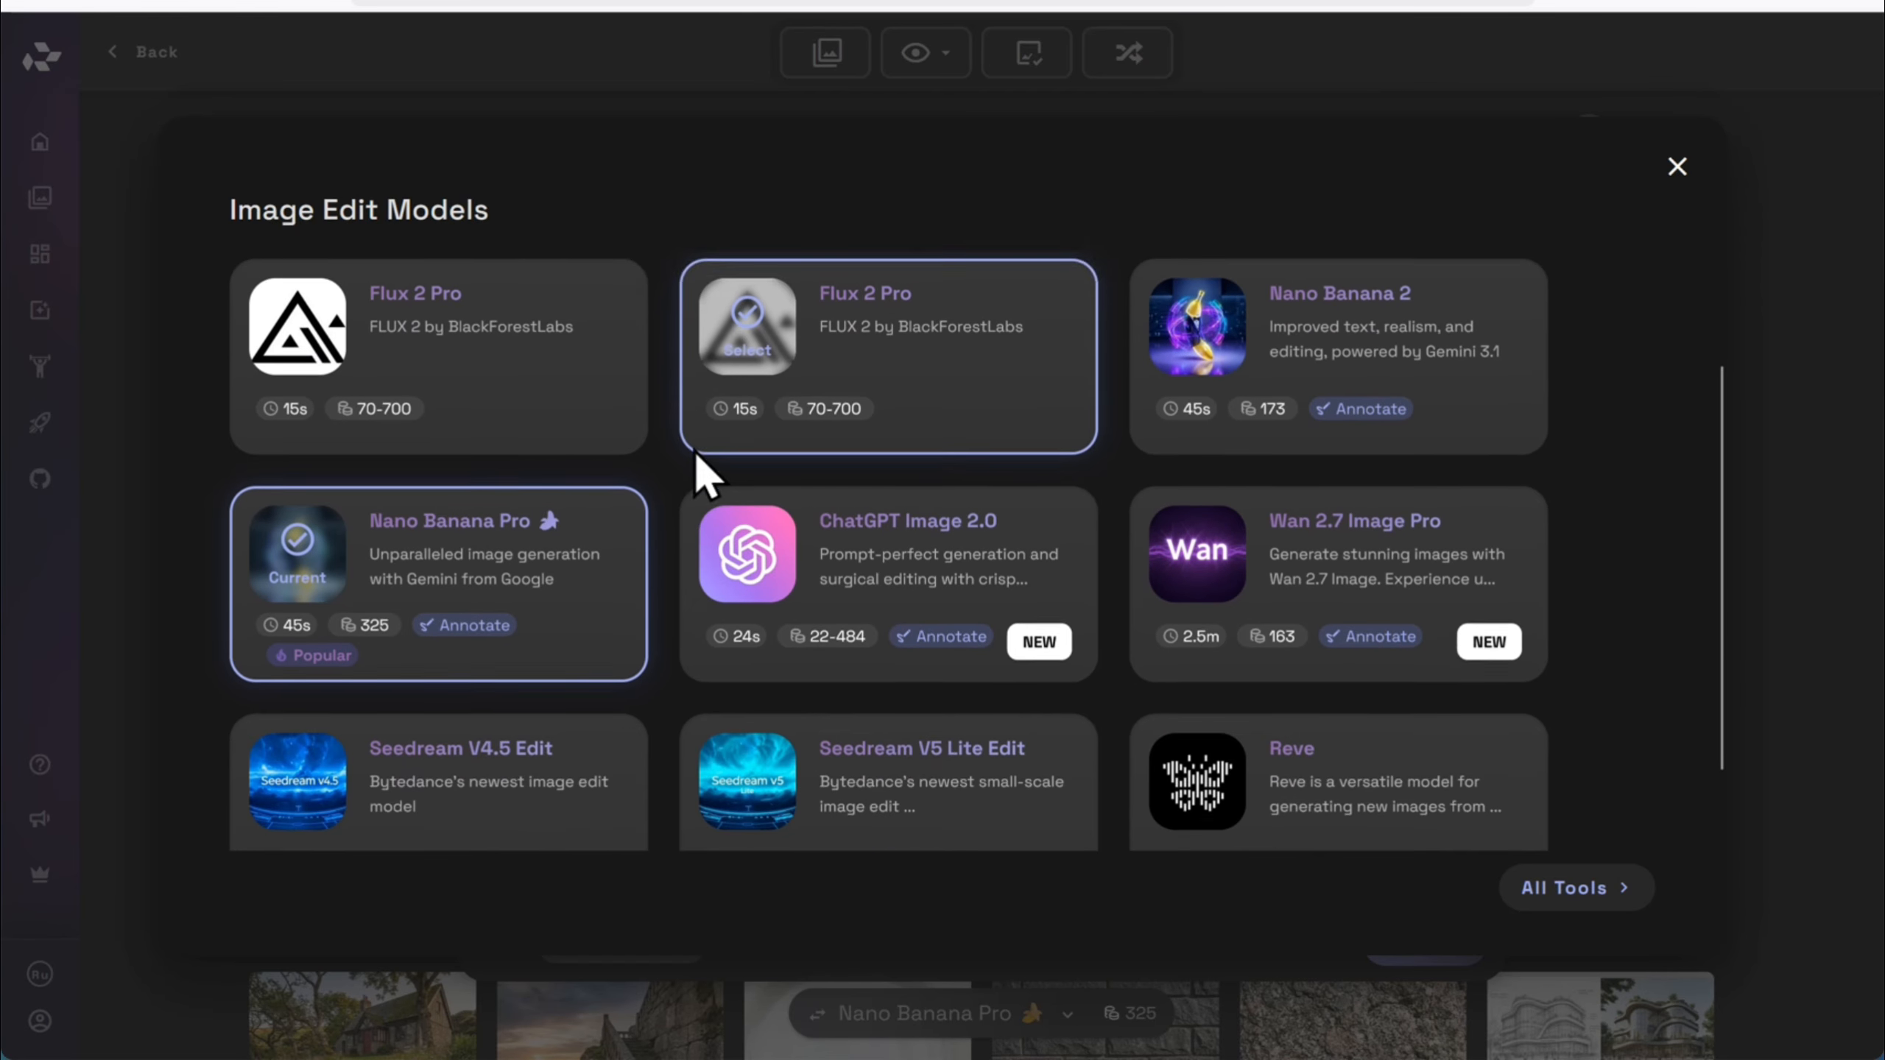
{"action": "scroll", "coordinate": [686, 535], "scroll_direction": "up", "scroll_amount": 2}
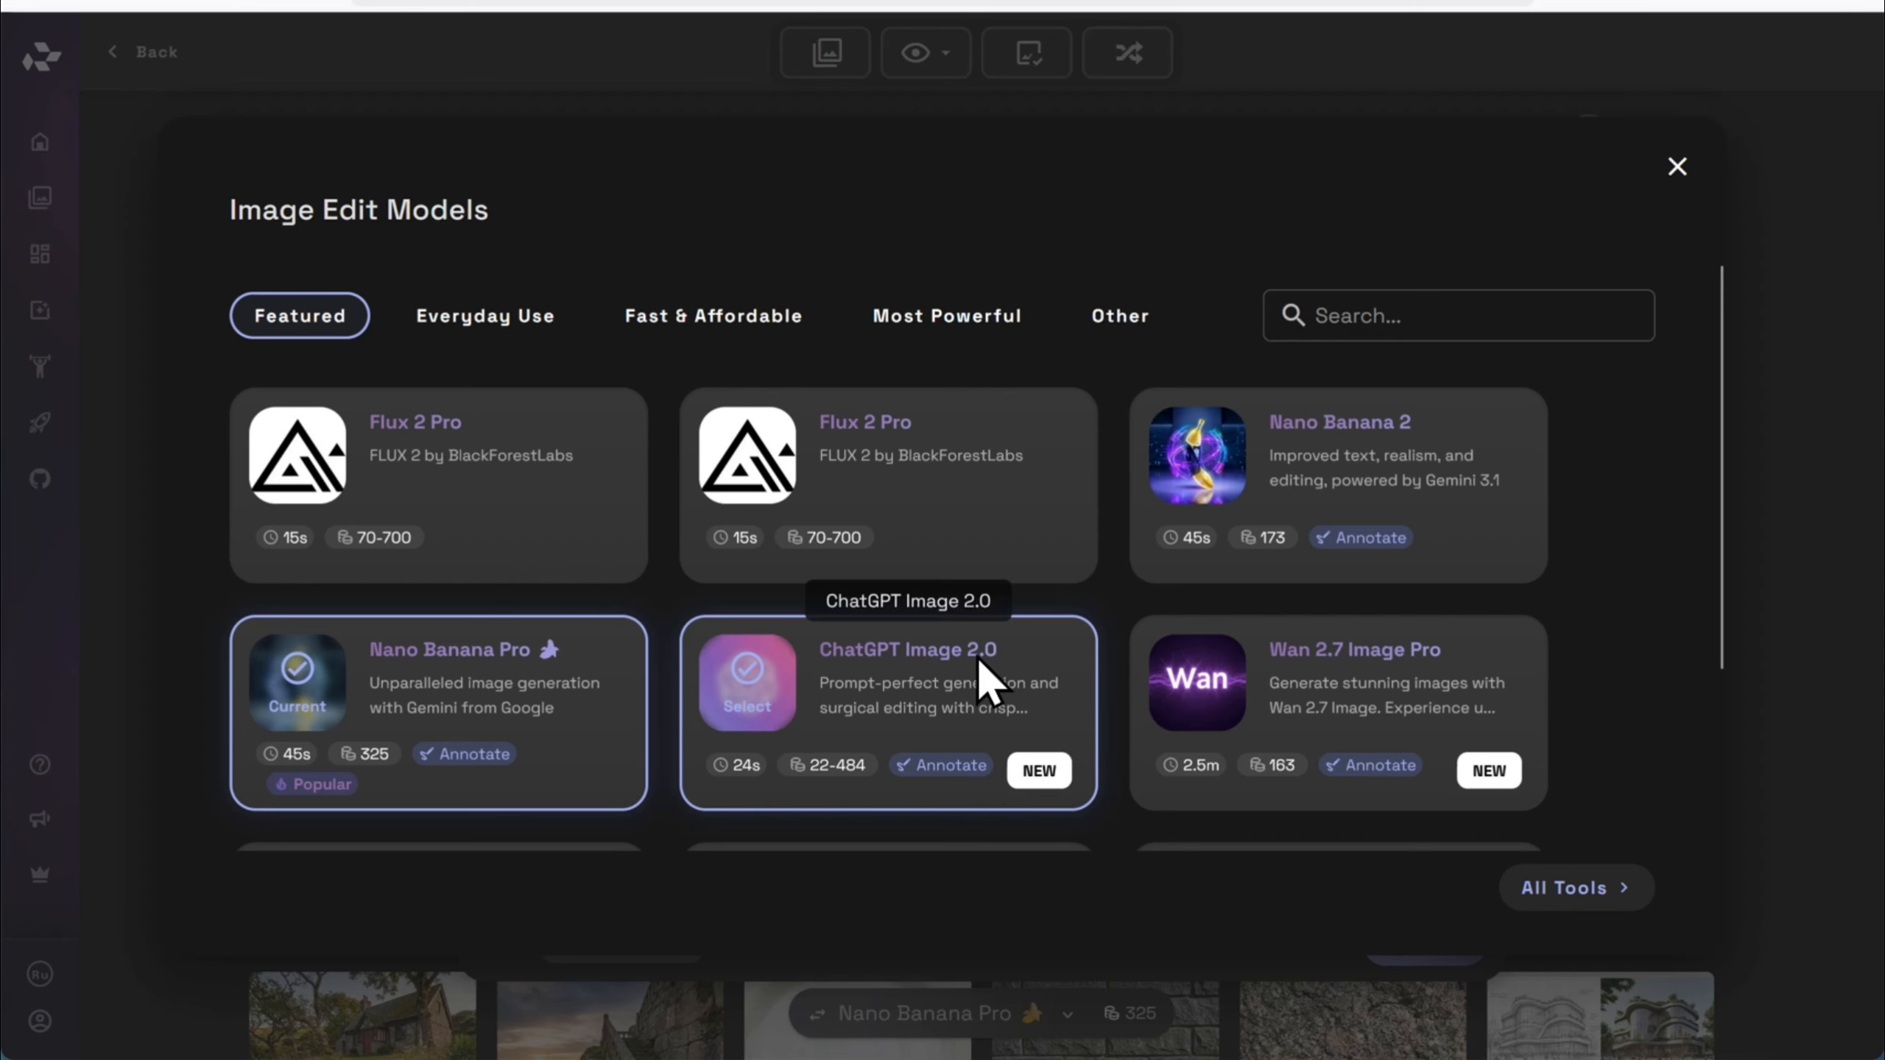
{"action": "scroll", "coordinate": [1055, 490], "scroll_direction": "down", "scroll_amount": 2}
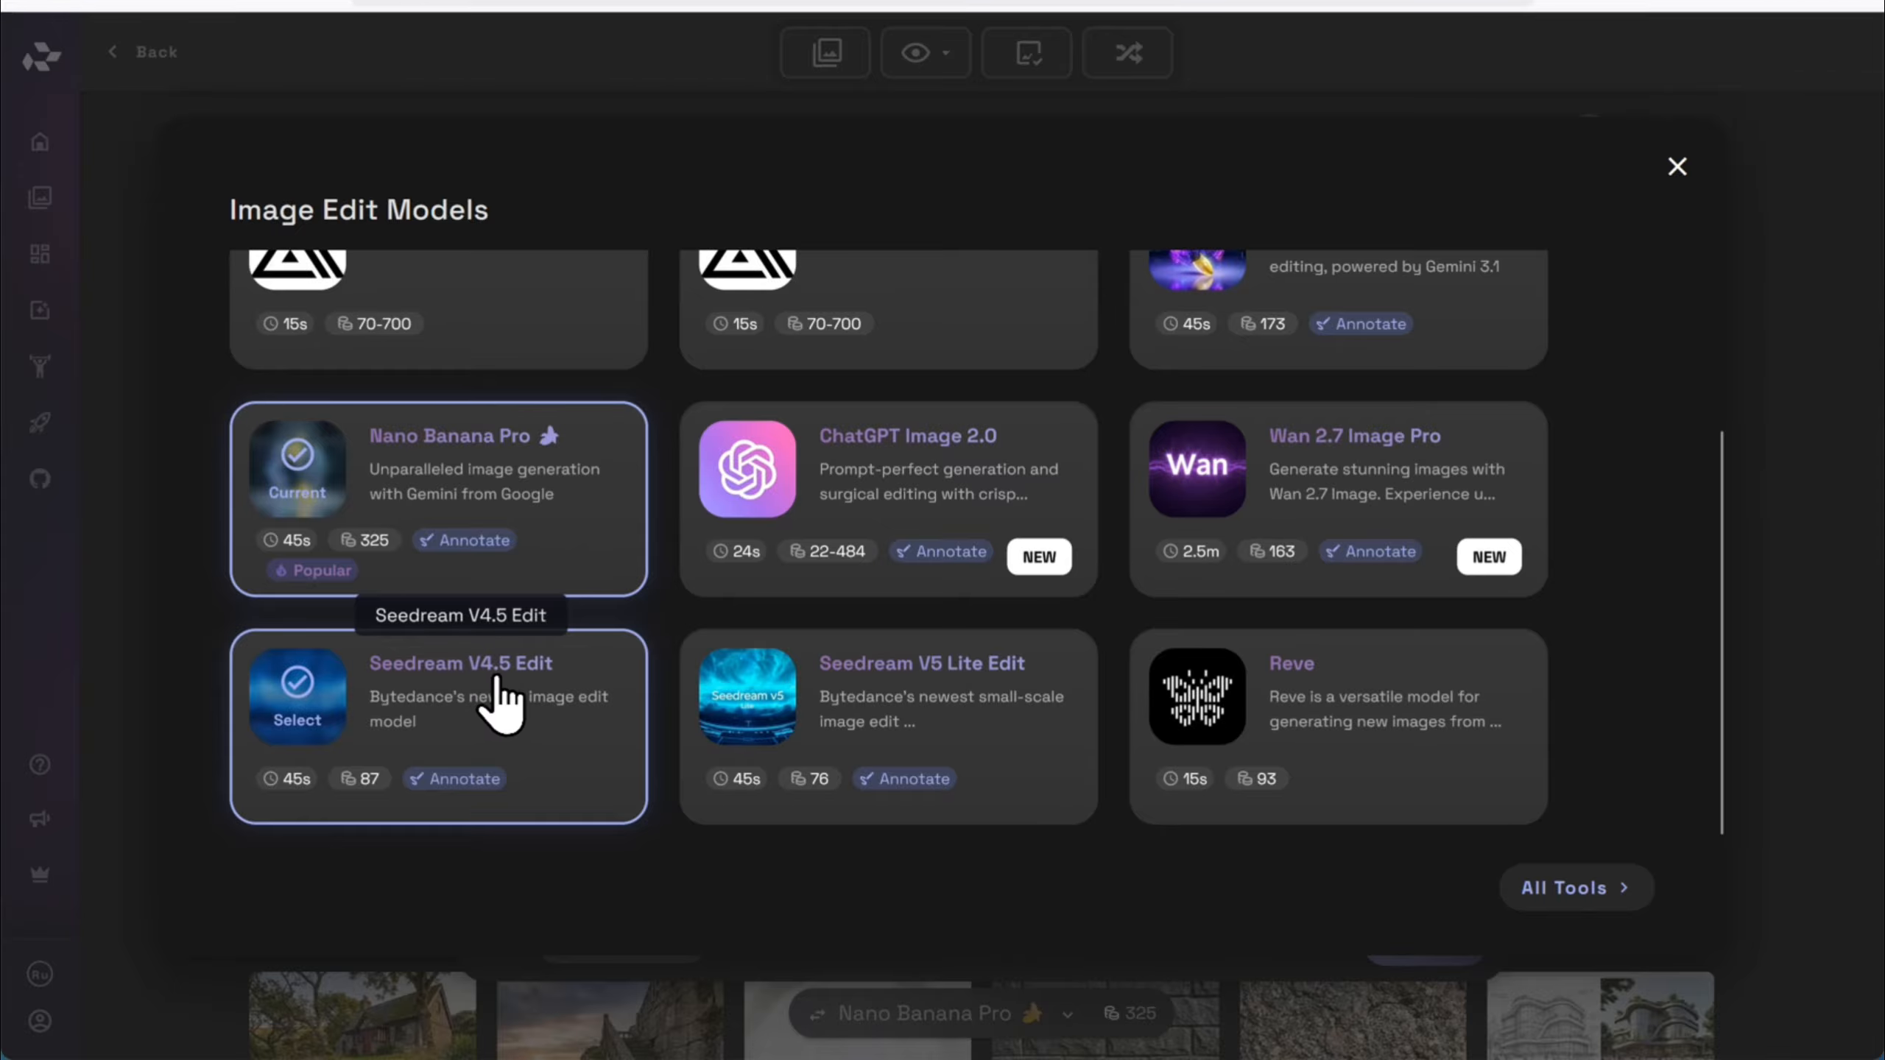
{"action": "scroll", "coordinate": [549, 698], "scroll_direction": "up", "scroll_amount": 2}
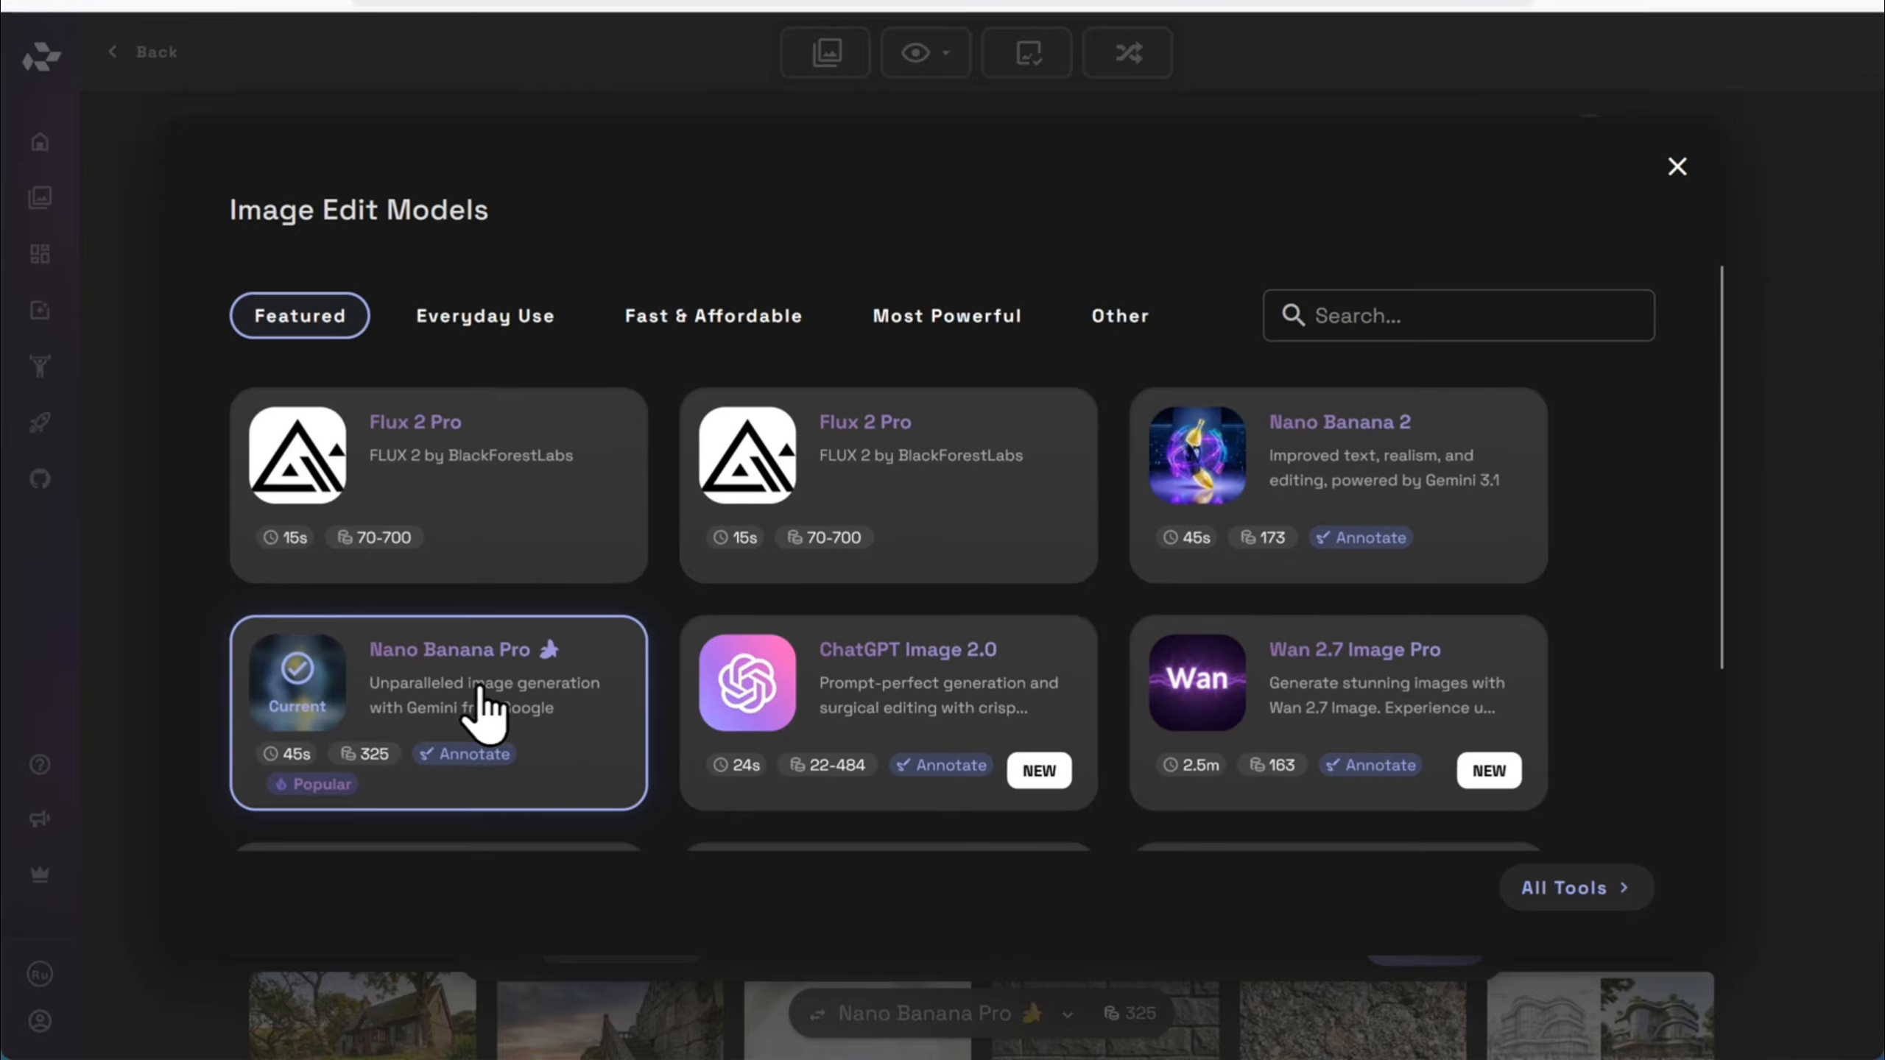
{"action": "left_click", "coordinate": [600, 672]}
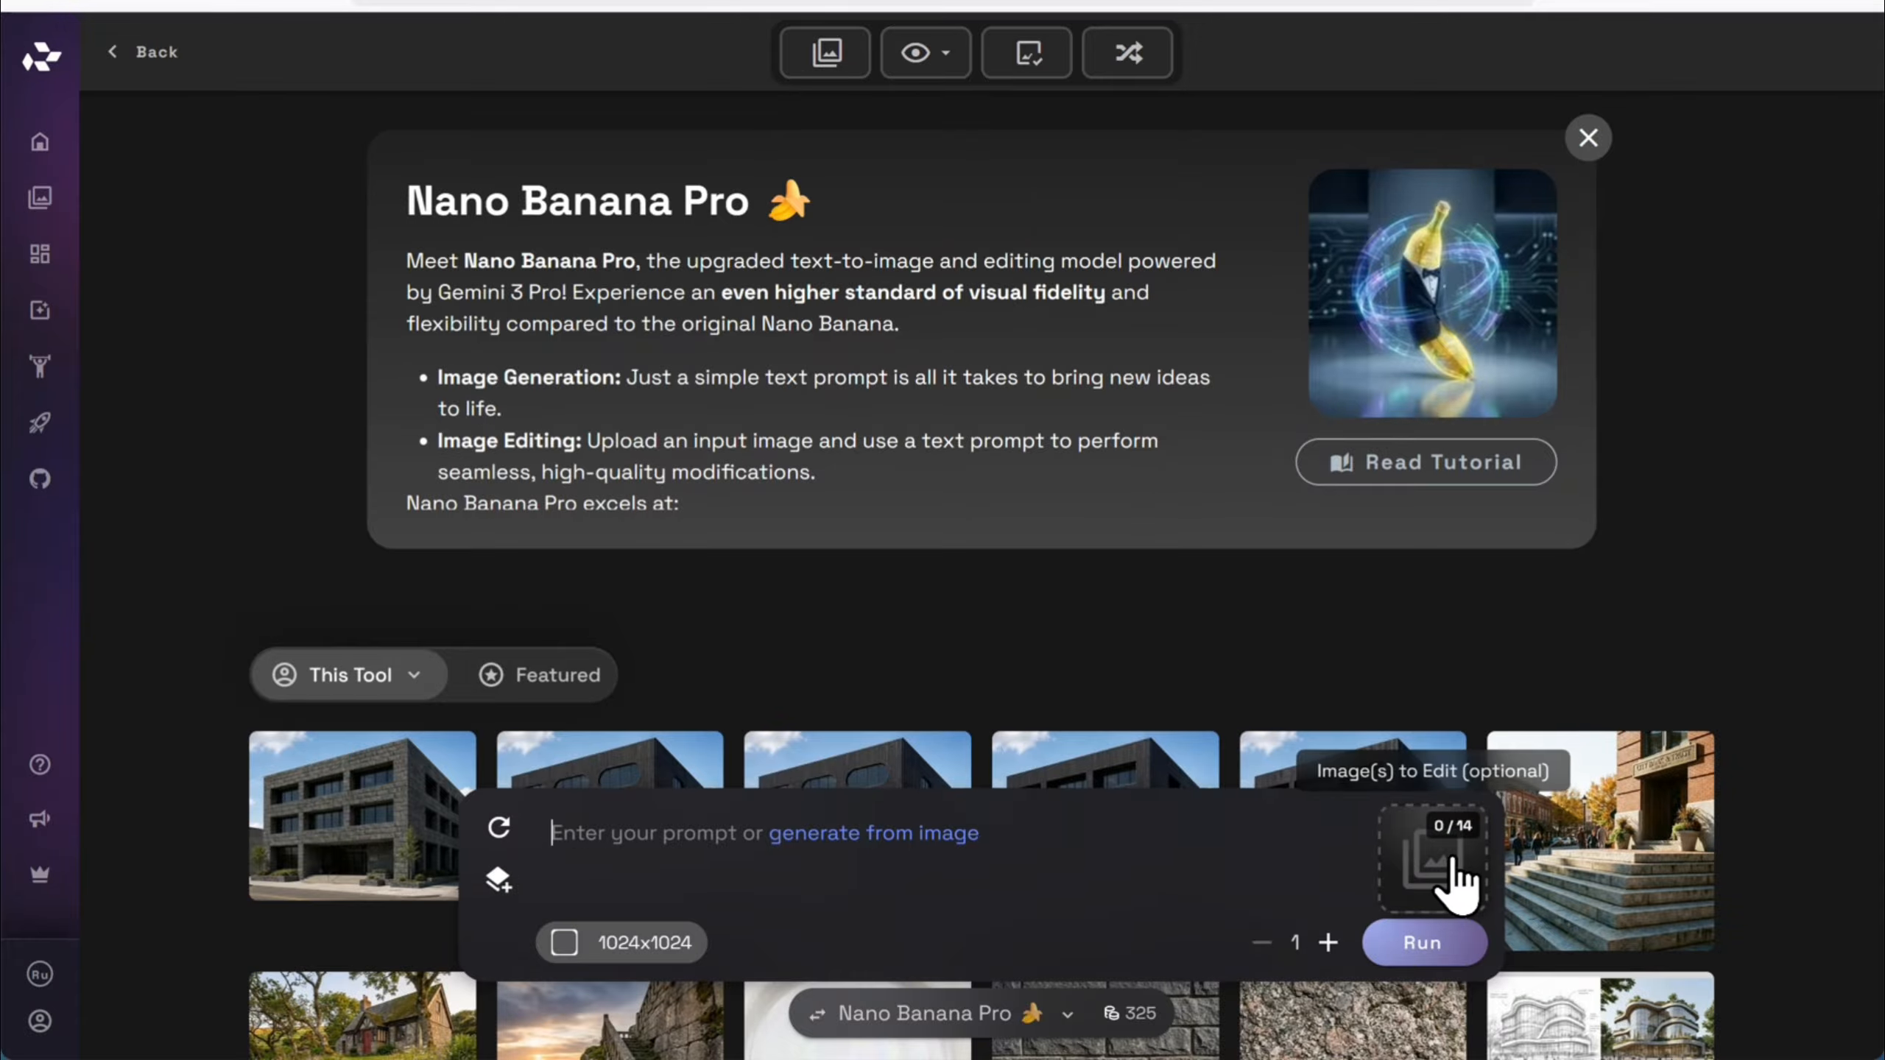
Upload the Brutalist Office Building picture from the computer as the image to edit
{"action": "left_click", "coordinate": [1416, 871]}
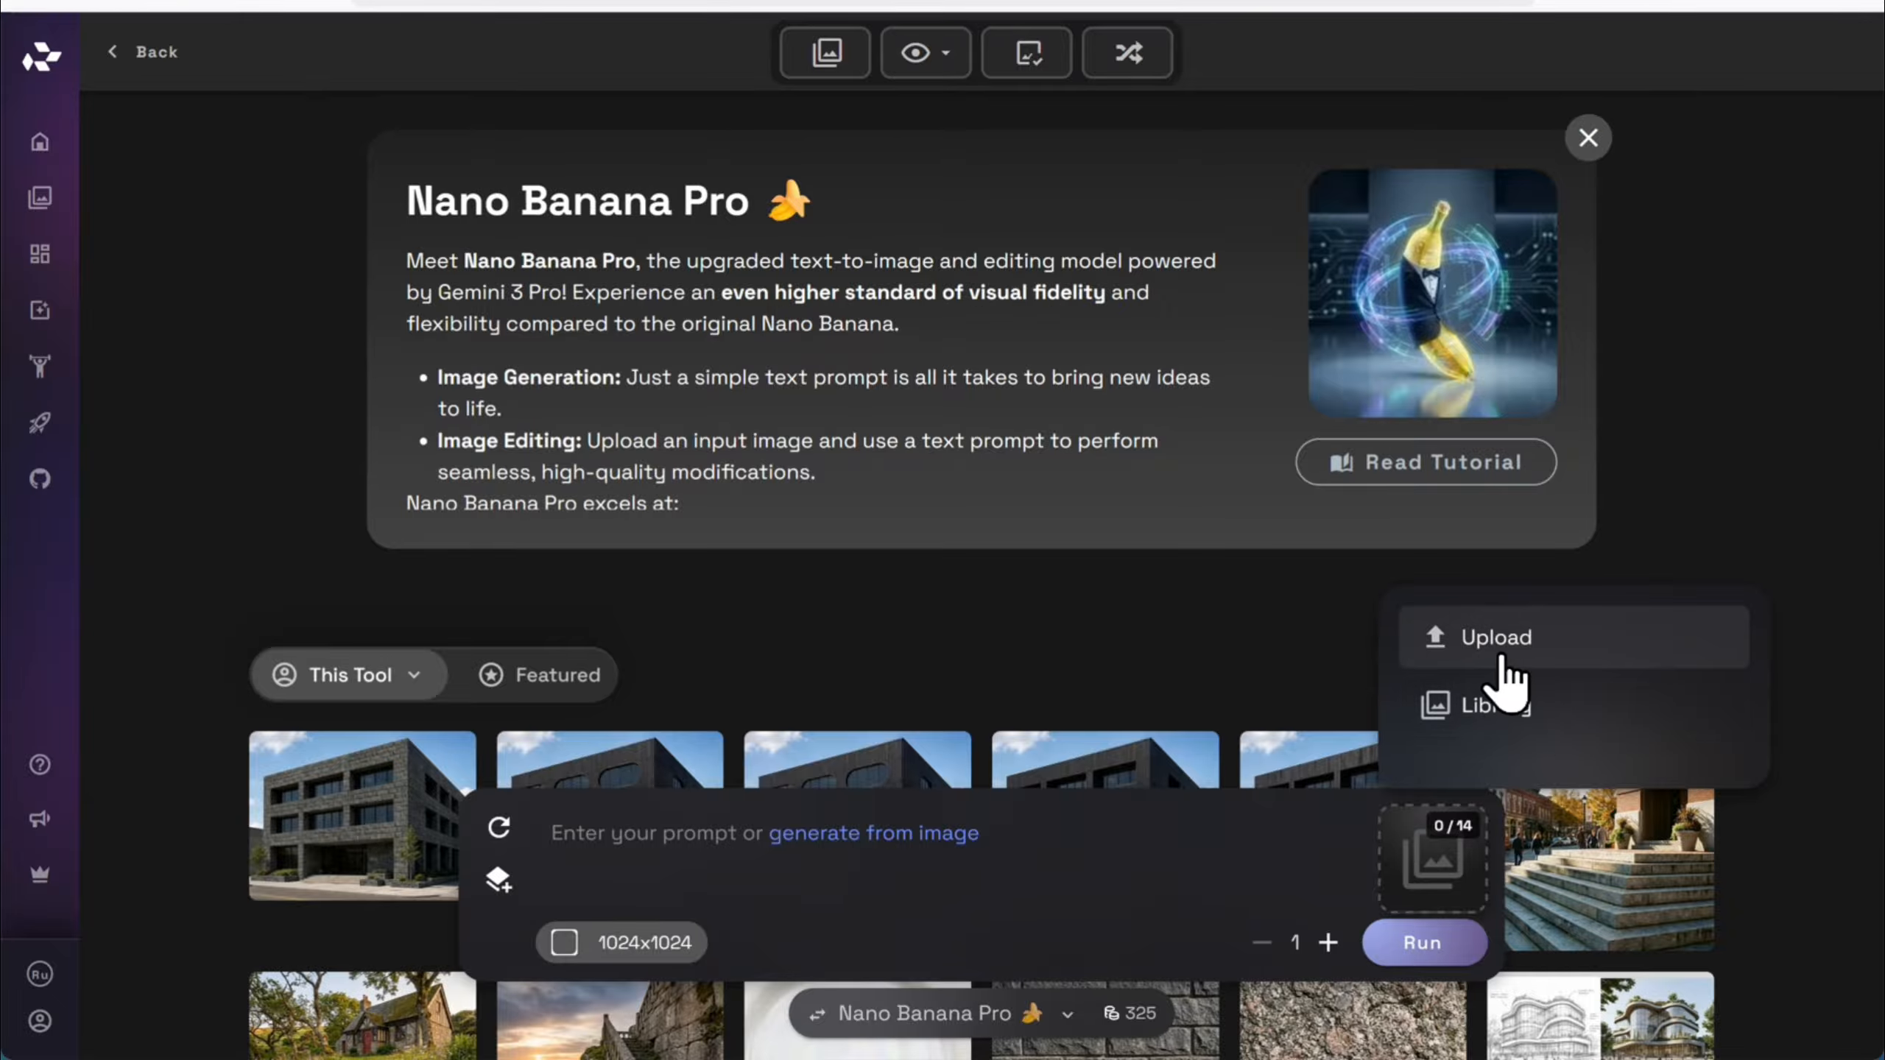
{"action": "left_click", "coordinate": [1481, 646]}
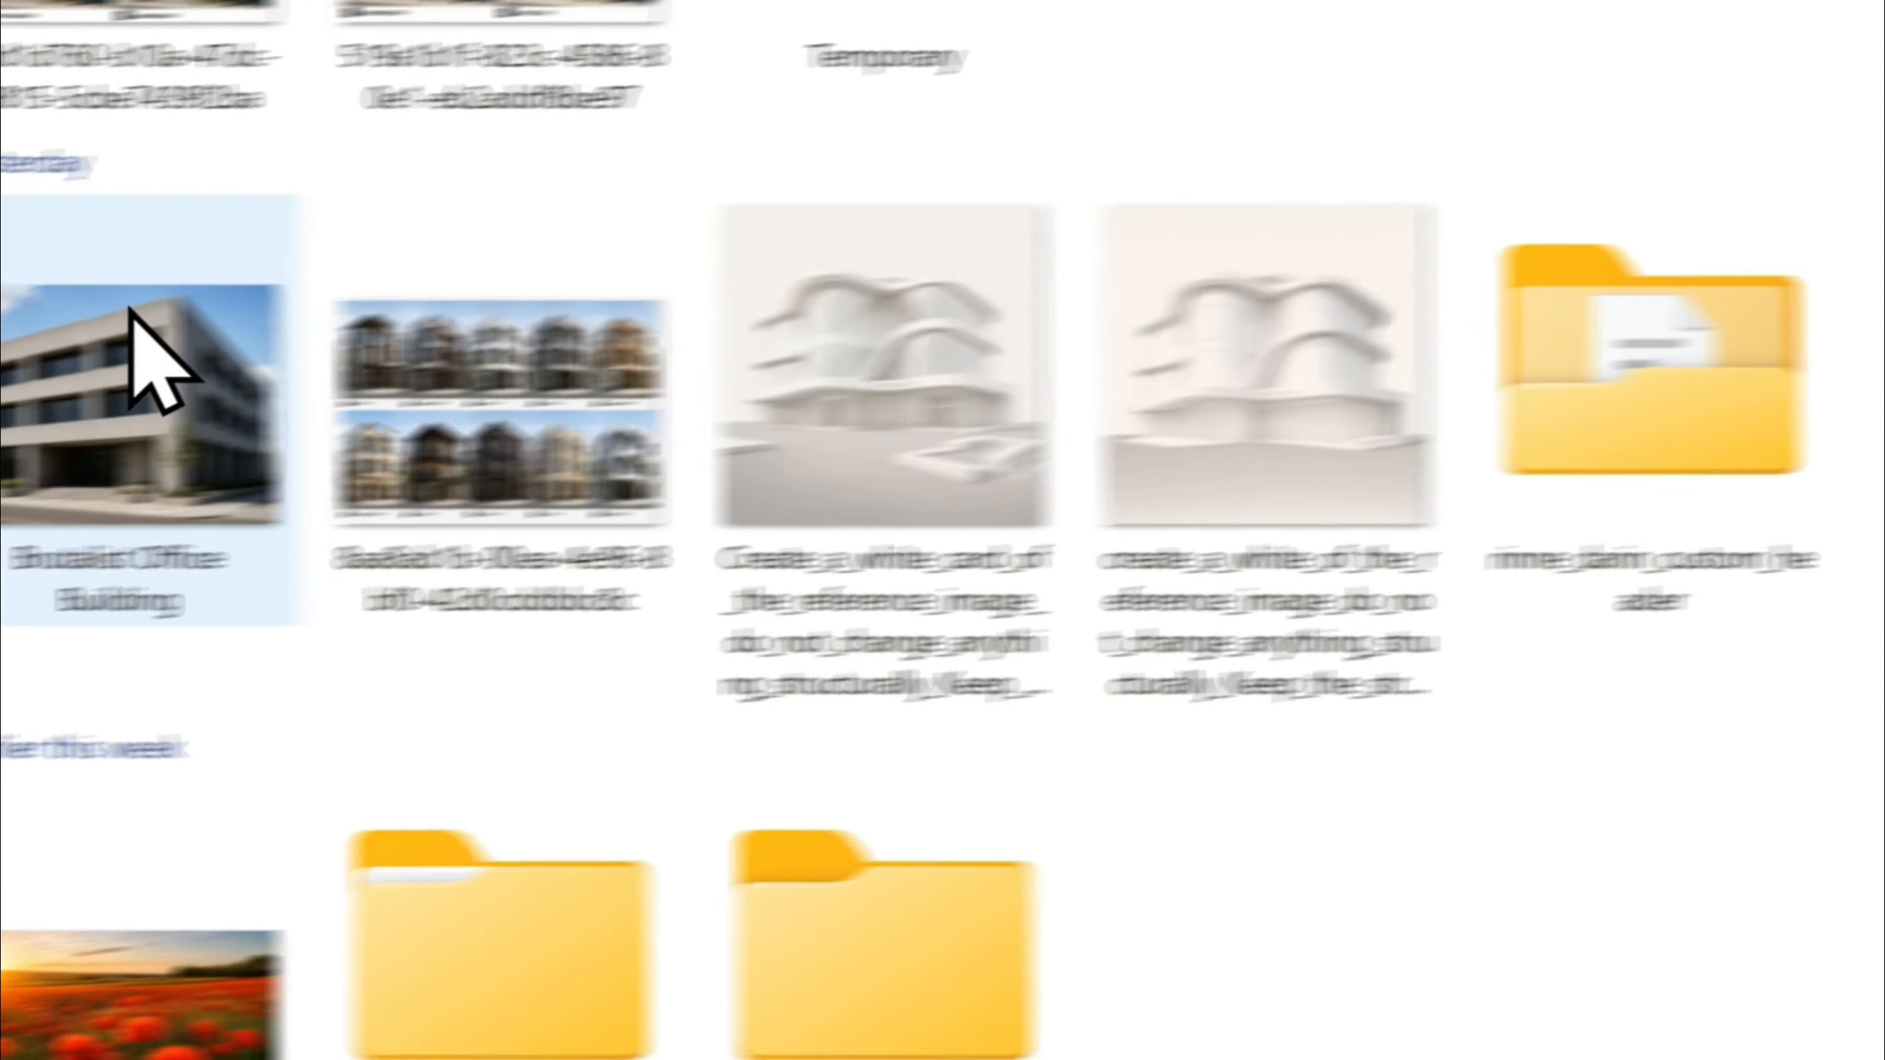
{"action": "double_click", "coordinate": [400, 413]}
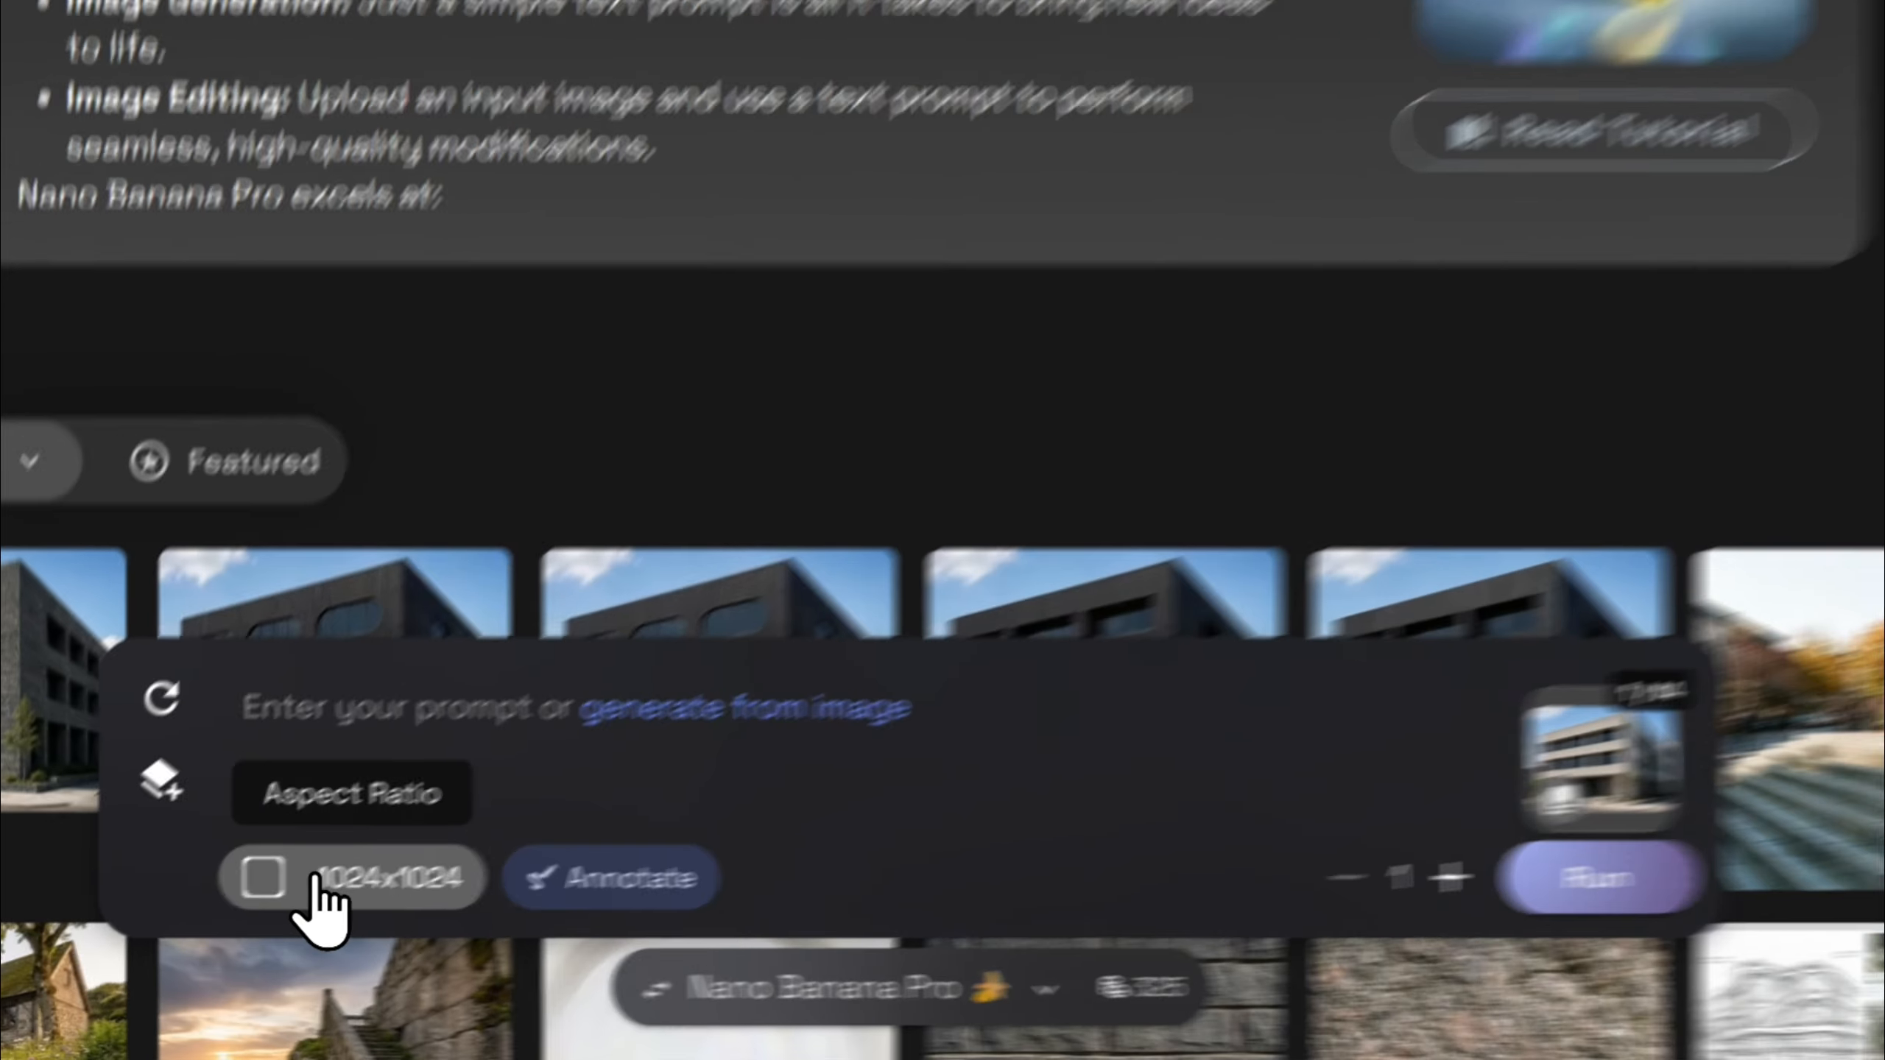
Set the output aspect ratio to 1K 4:3
{"action": "left_click", "coordinate": [598, 954]}
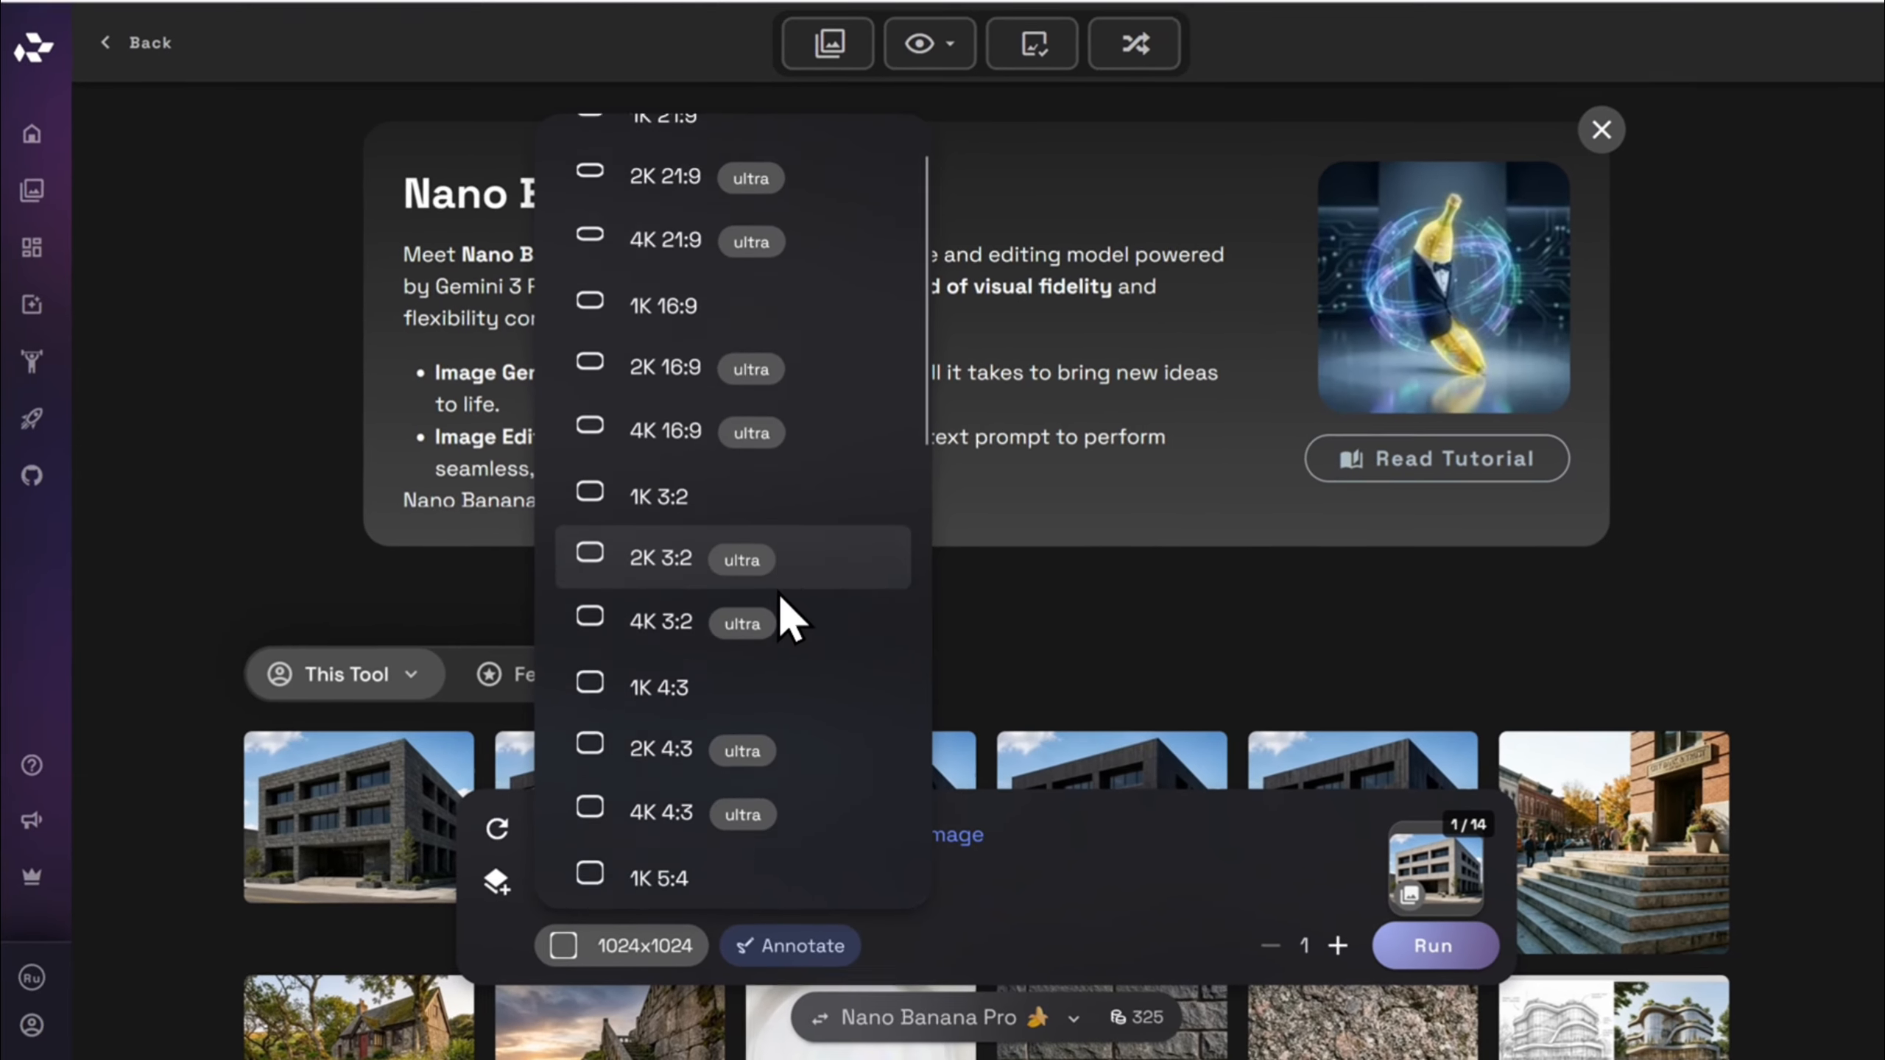
{"action": "scroll", "coordinate": [965, 364], "scroll_direction": "down", "scroll_amount": 5}
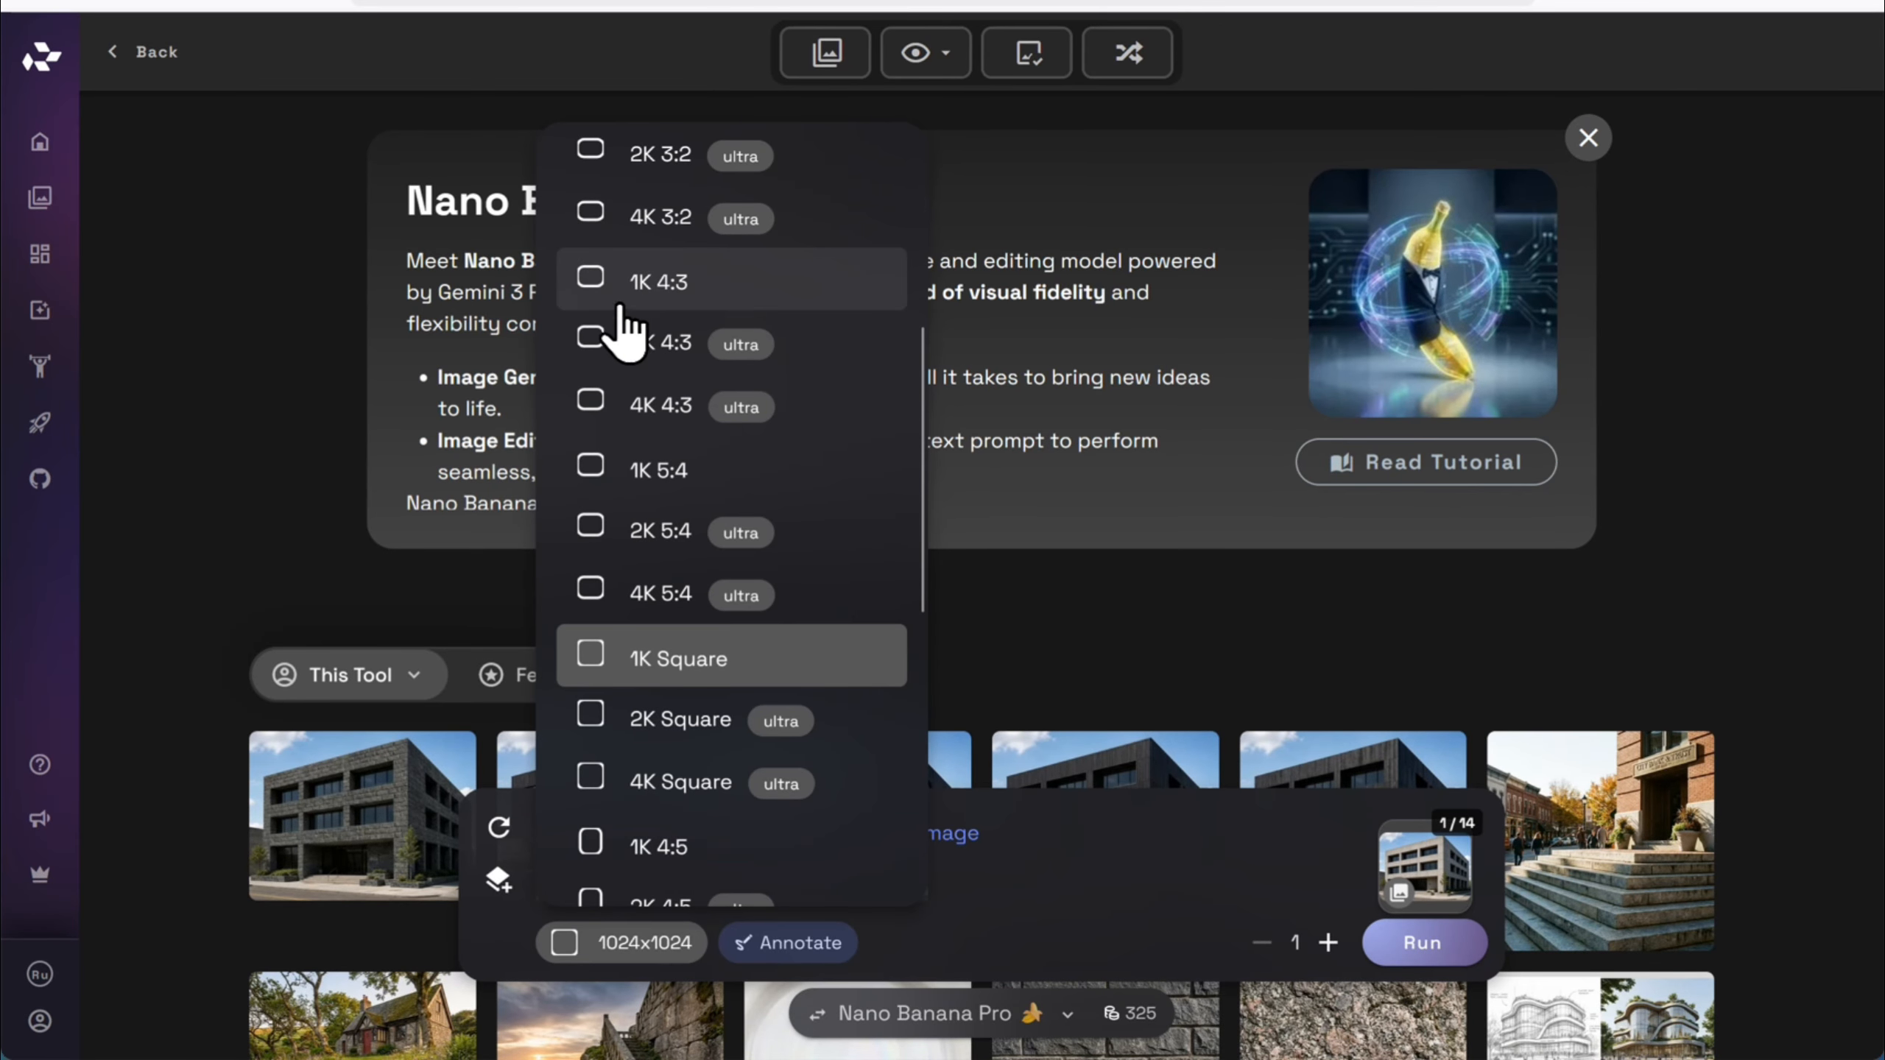
{"action": "left_click", "coordinate": [671, 293]}
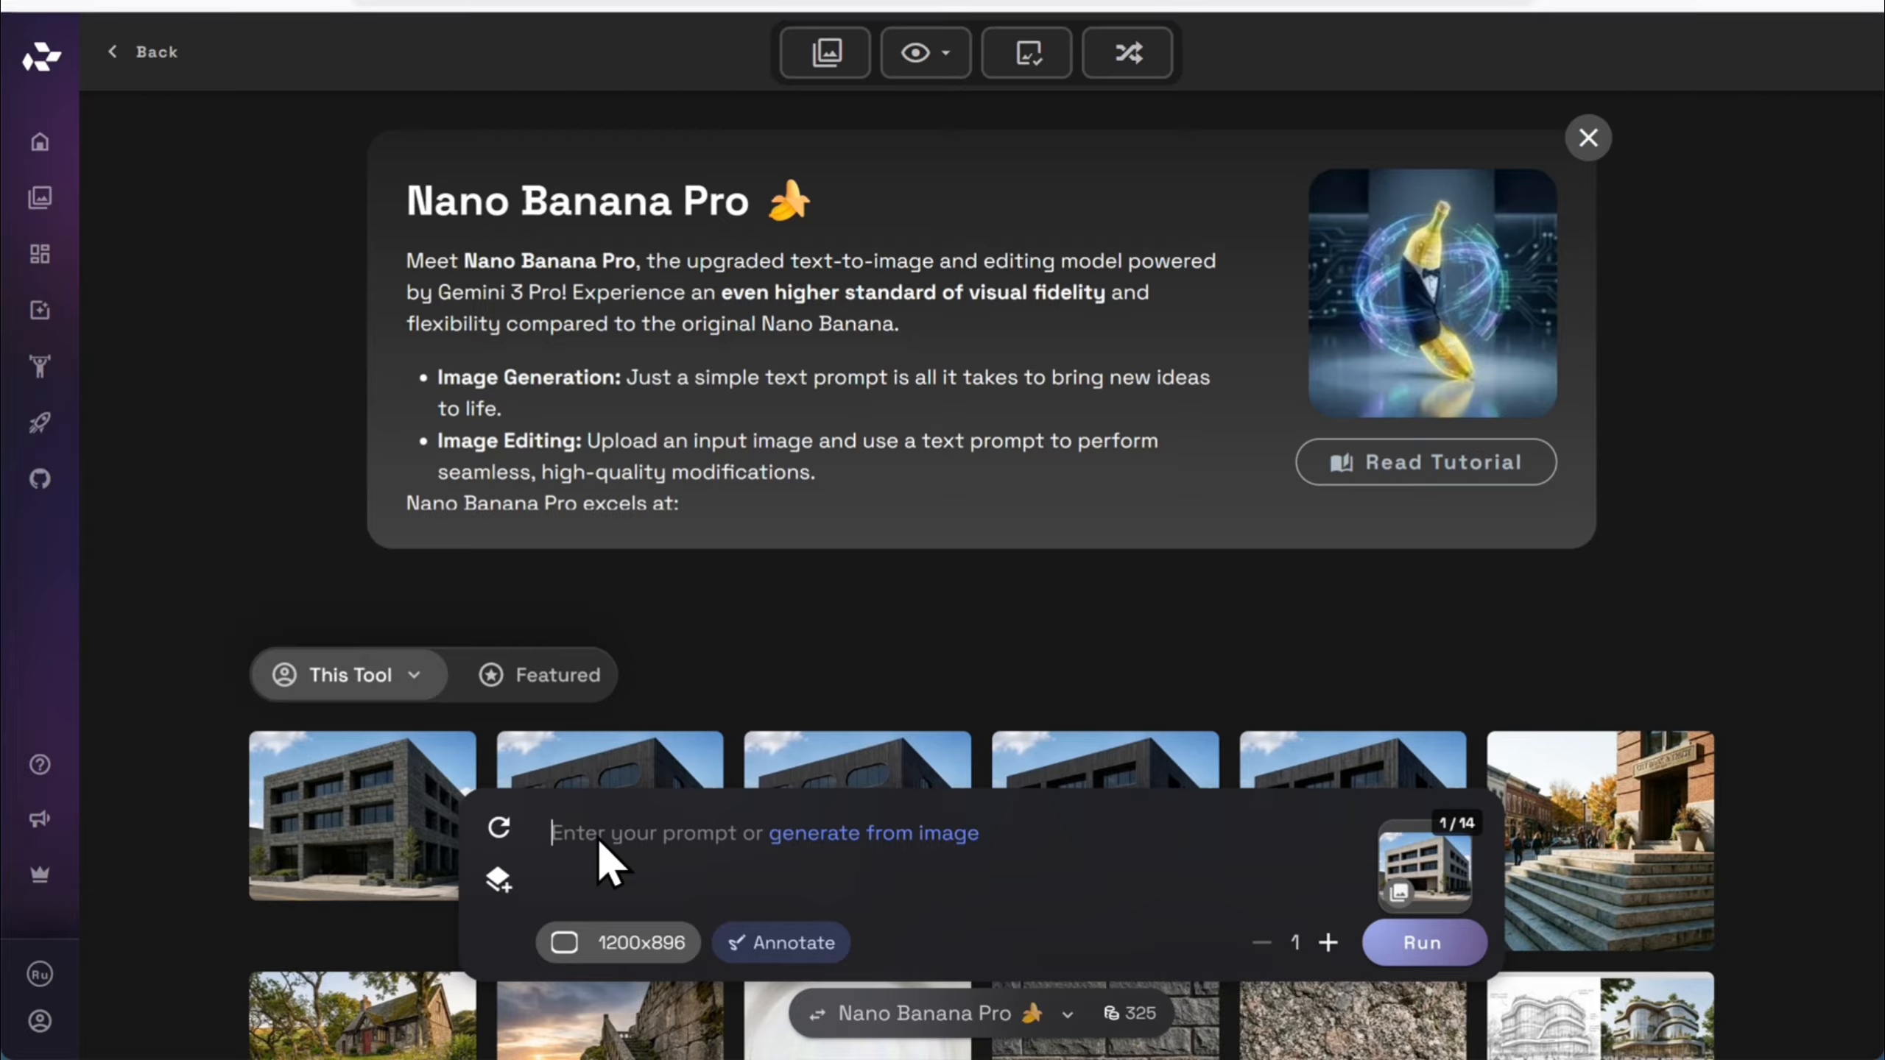
Run the prompt "Please change the facade of the building to glass curtain wall. Do not change the structure of the building."
{"action": "type", "text": "Please change the facade of the building to glass curtain wall. Do not change"}
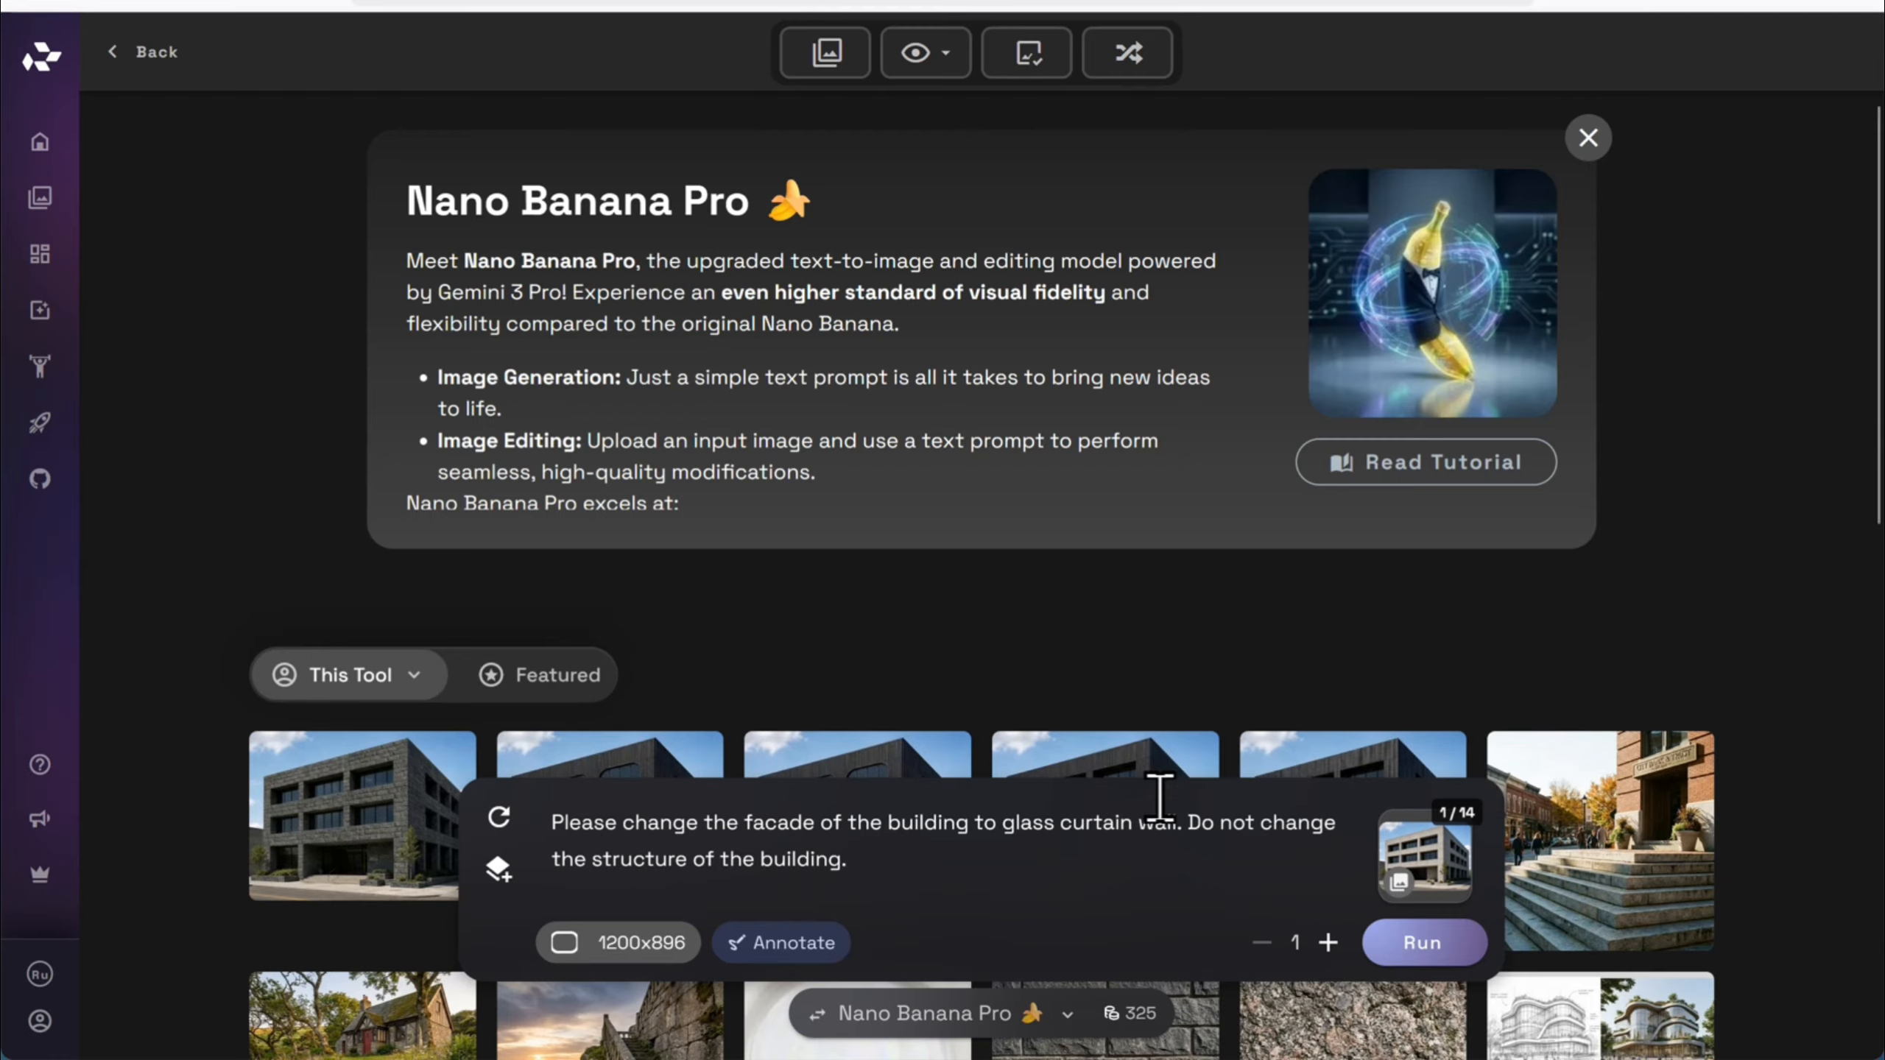
{"action": "left_click", "coordinate": [1193, 824], "text": "shift"}
{"action": "left_click", "coordinate": [1161, 876]}
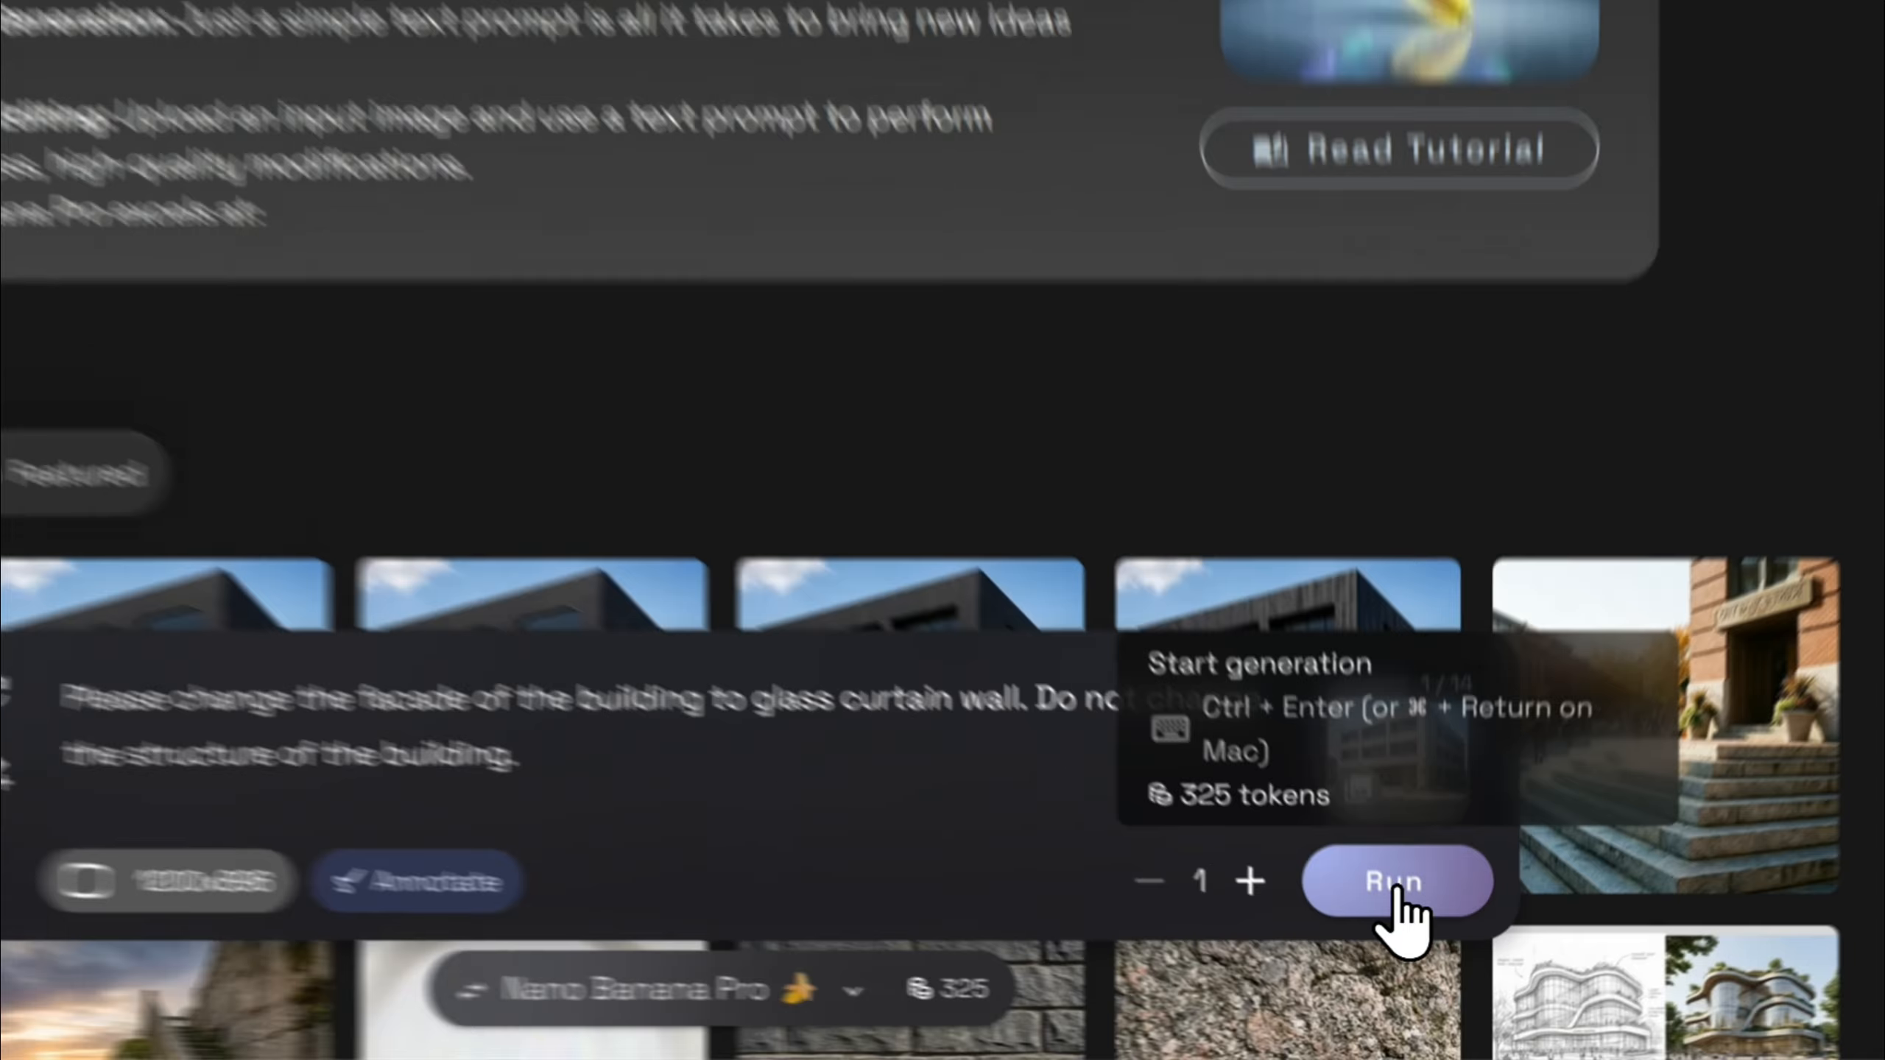
{"action": "left_click", "coordinate": [1422, 943]}
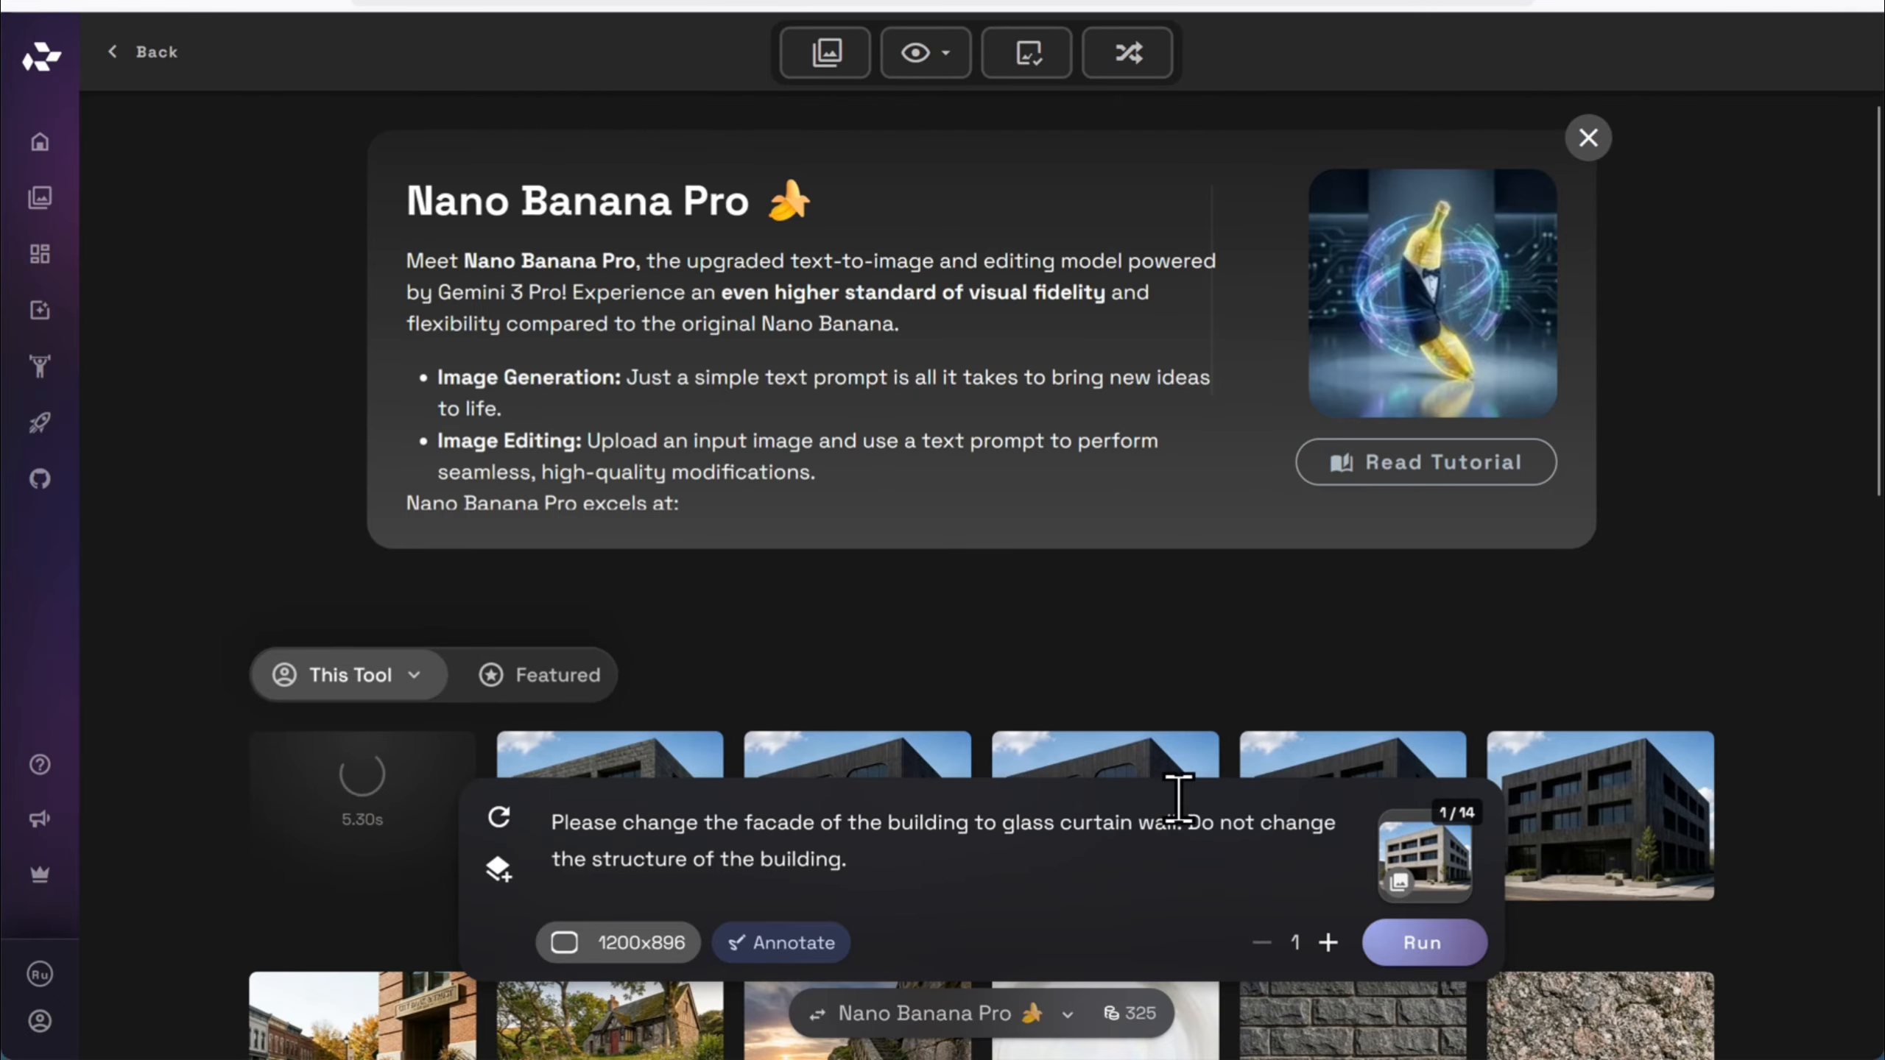
Replace "glass curtain wall" with "brown timber screen" in the prompt and run the generation again
{"action": "left_click_drag", "start_coordinate": [1177, 822], "coordinate": [1006, 825]}
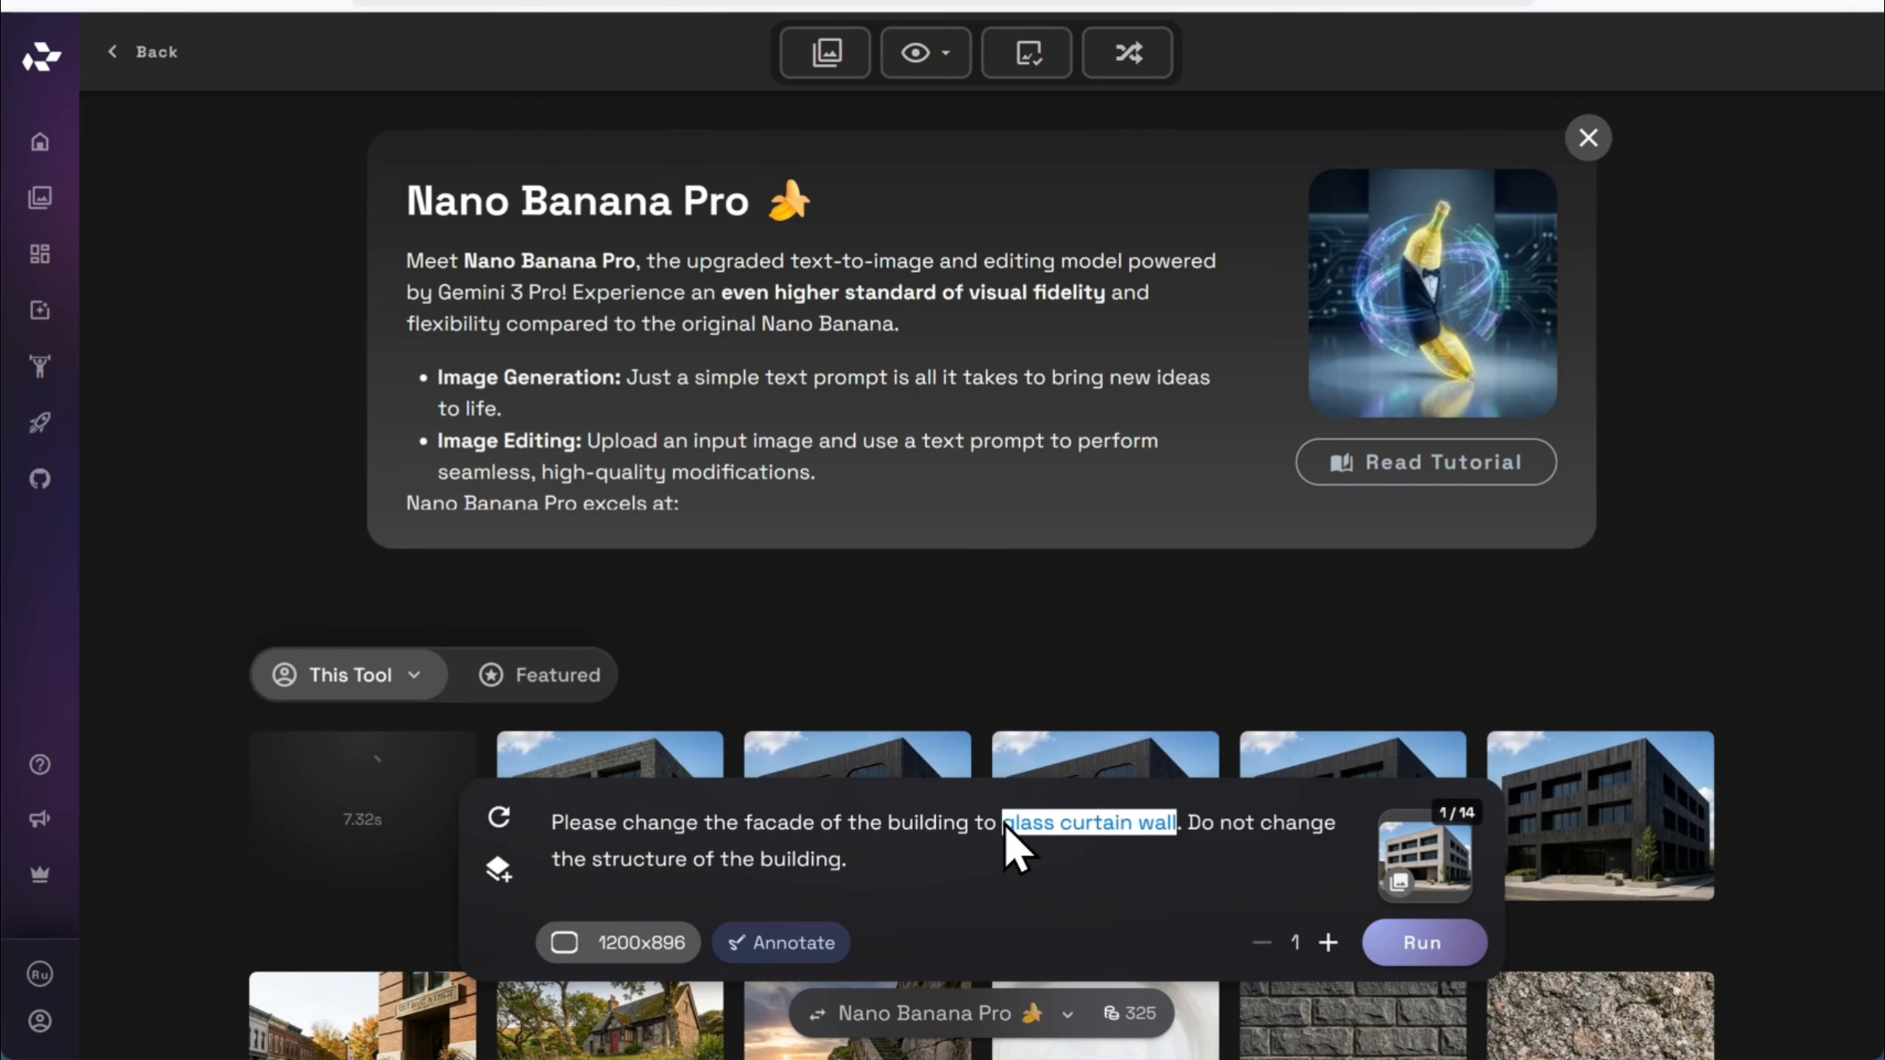
{"action": "key", "text": "BackSpace"}
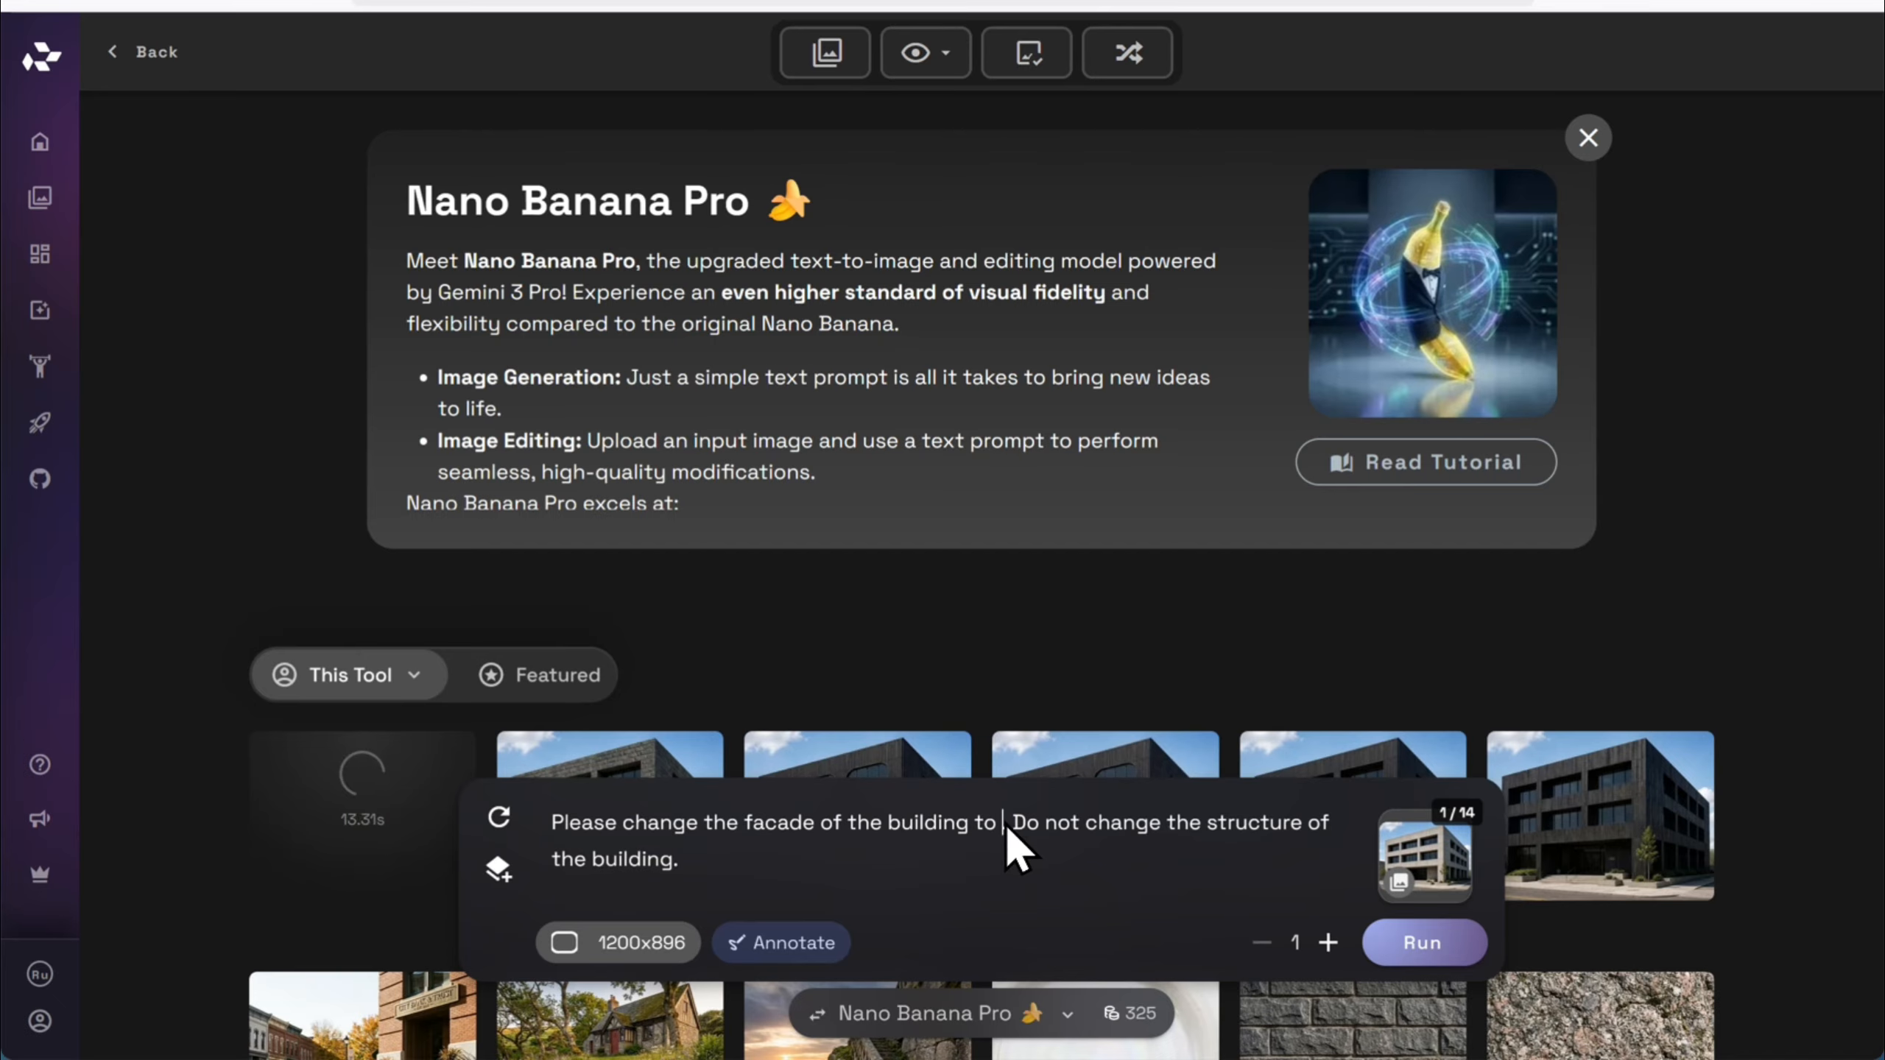
{"action": "type", "text": "brown timber scr"}
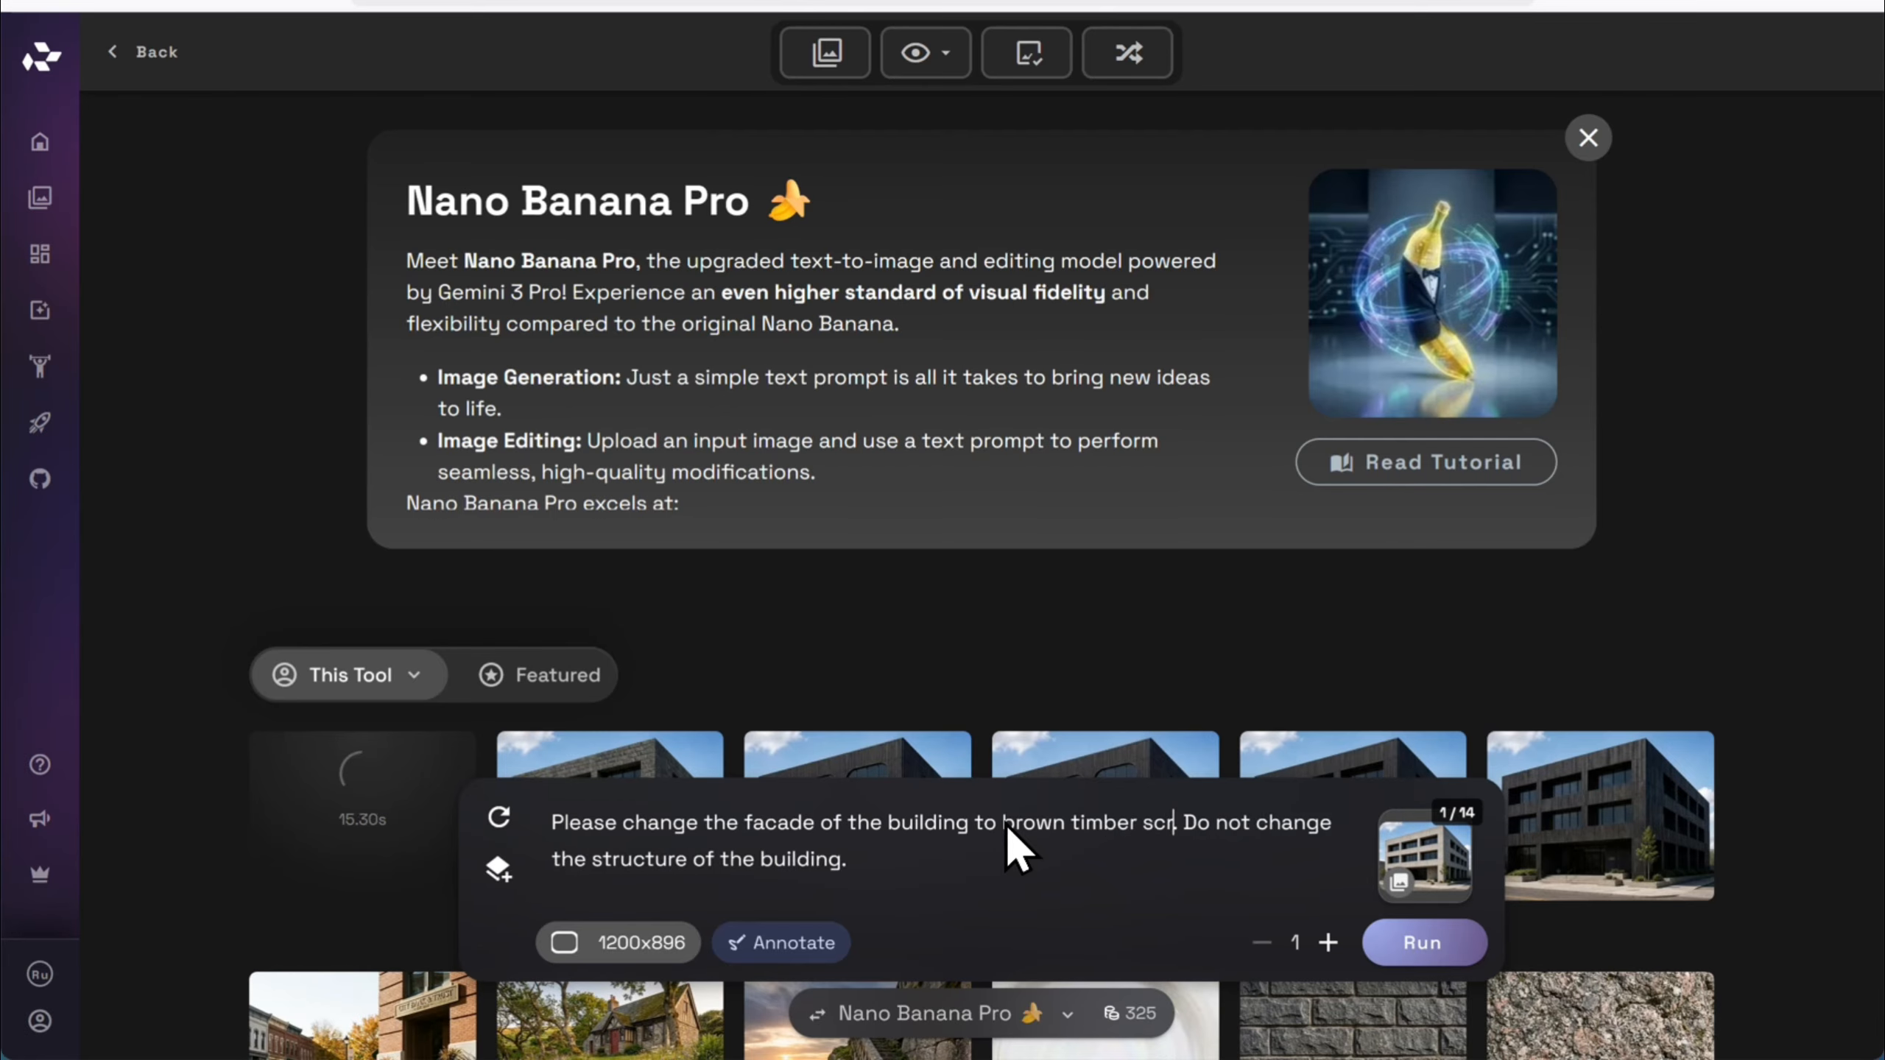
{"action": "type", "text": "een"}
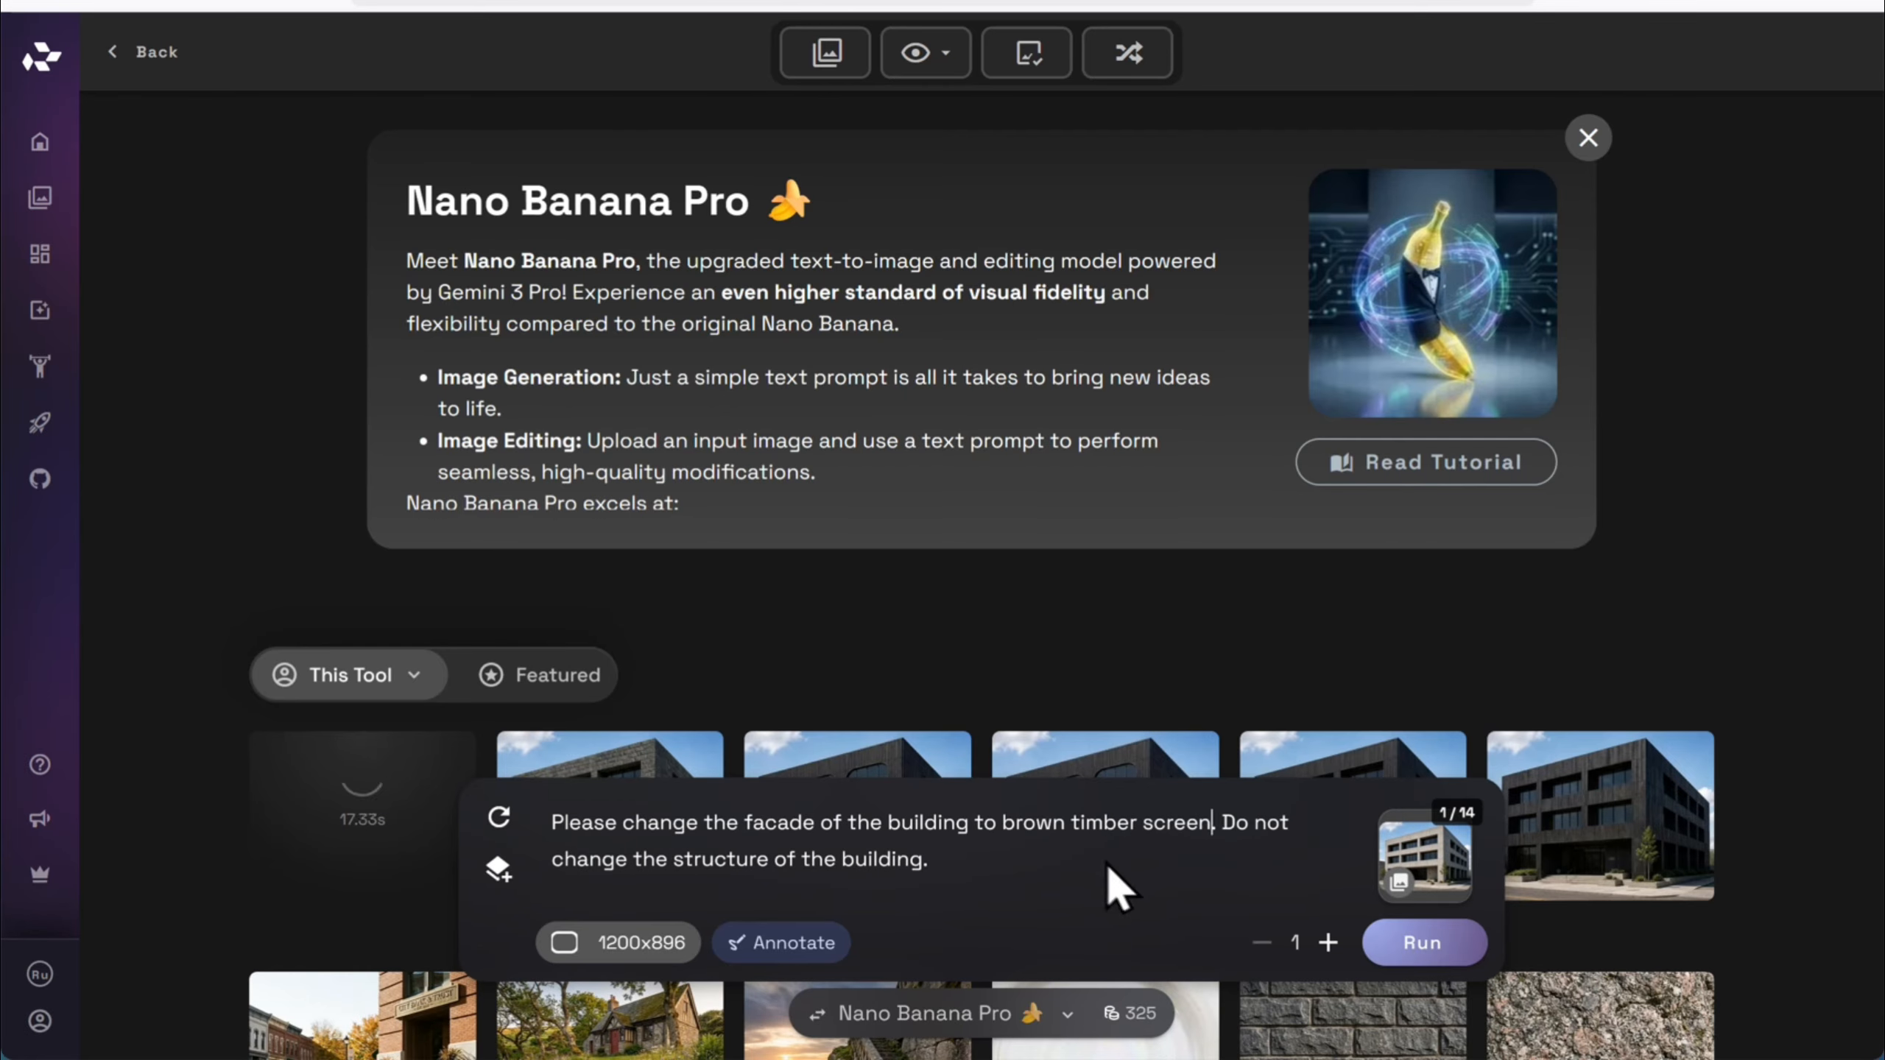
{"action": "left_click", "coordinate": [1408, 945]}
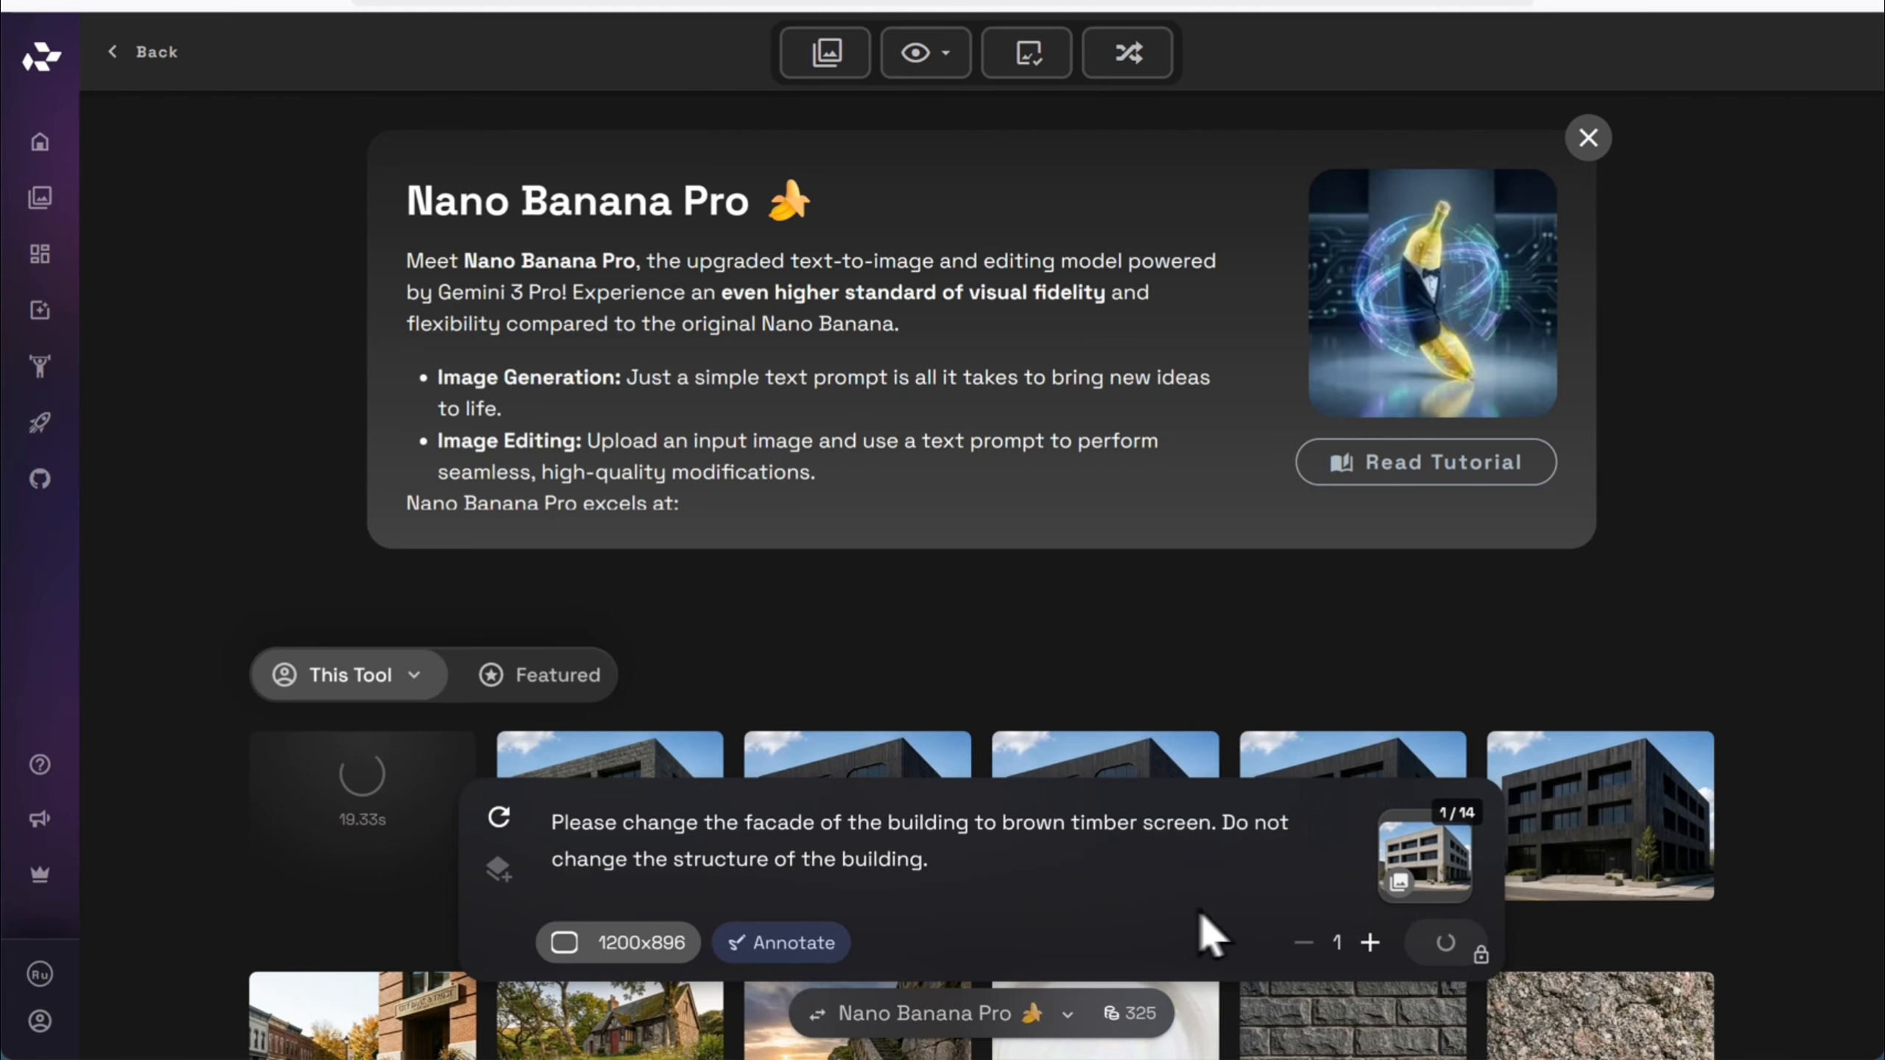
Open the glass curtain wall result, compare it with the original building using the comparison slider, and close it
{"action": "scroll", "coordinate": [576, 354], "scroll_direction": "down", "scroll_amount": 4}
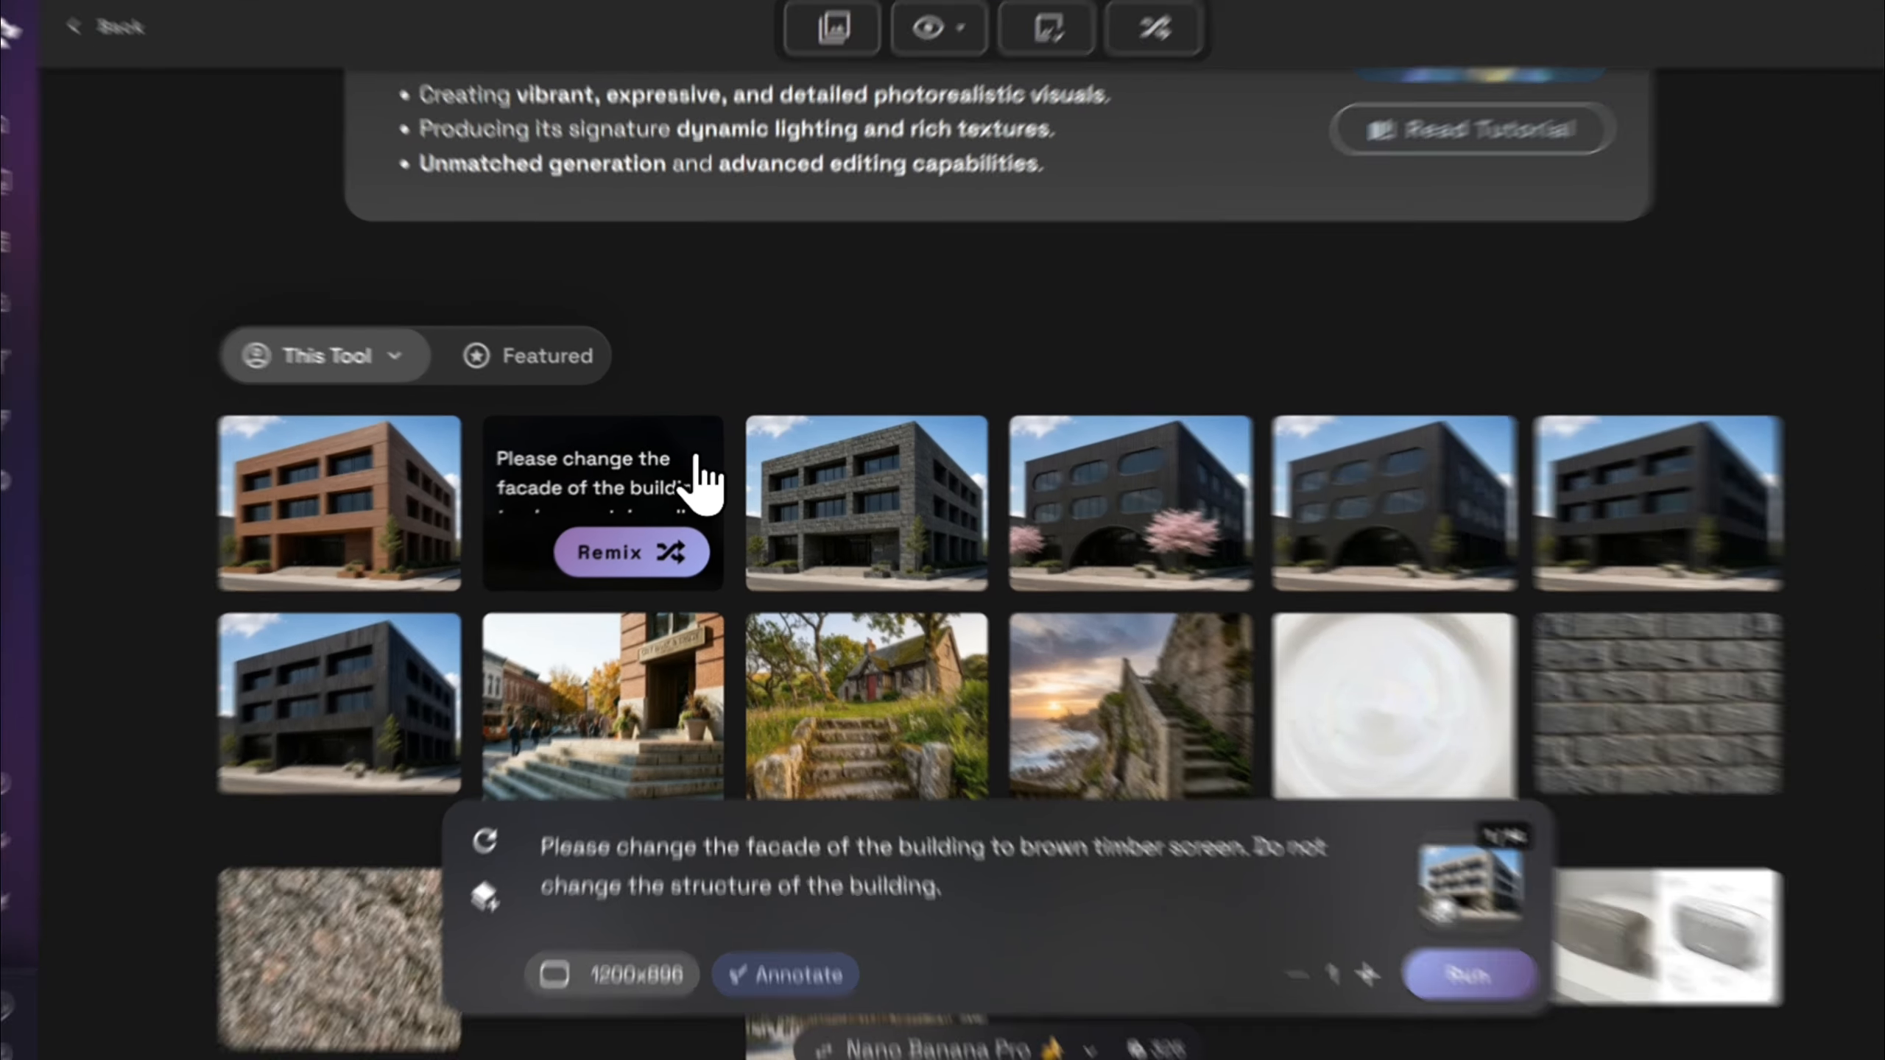
{"action": "left_click", "coordinate": [696, 468]}
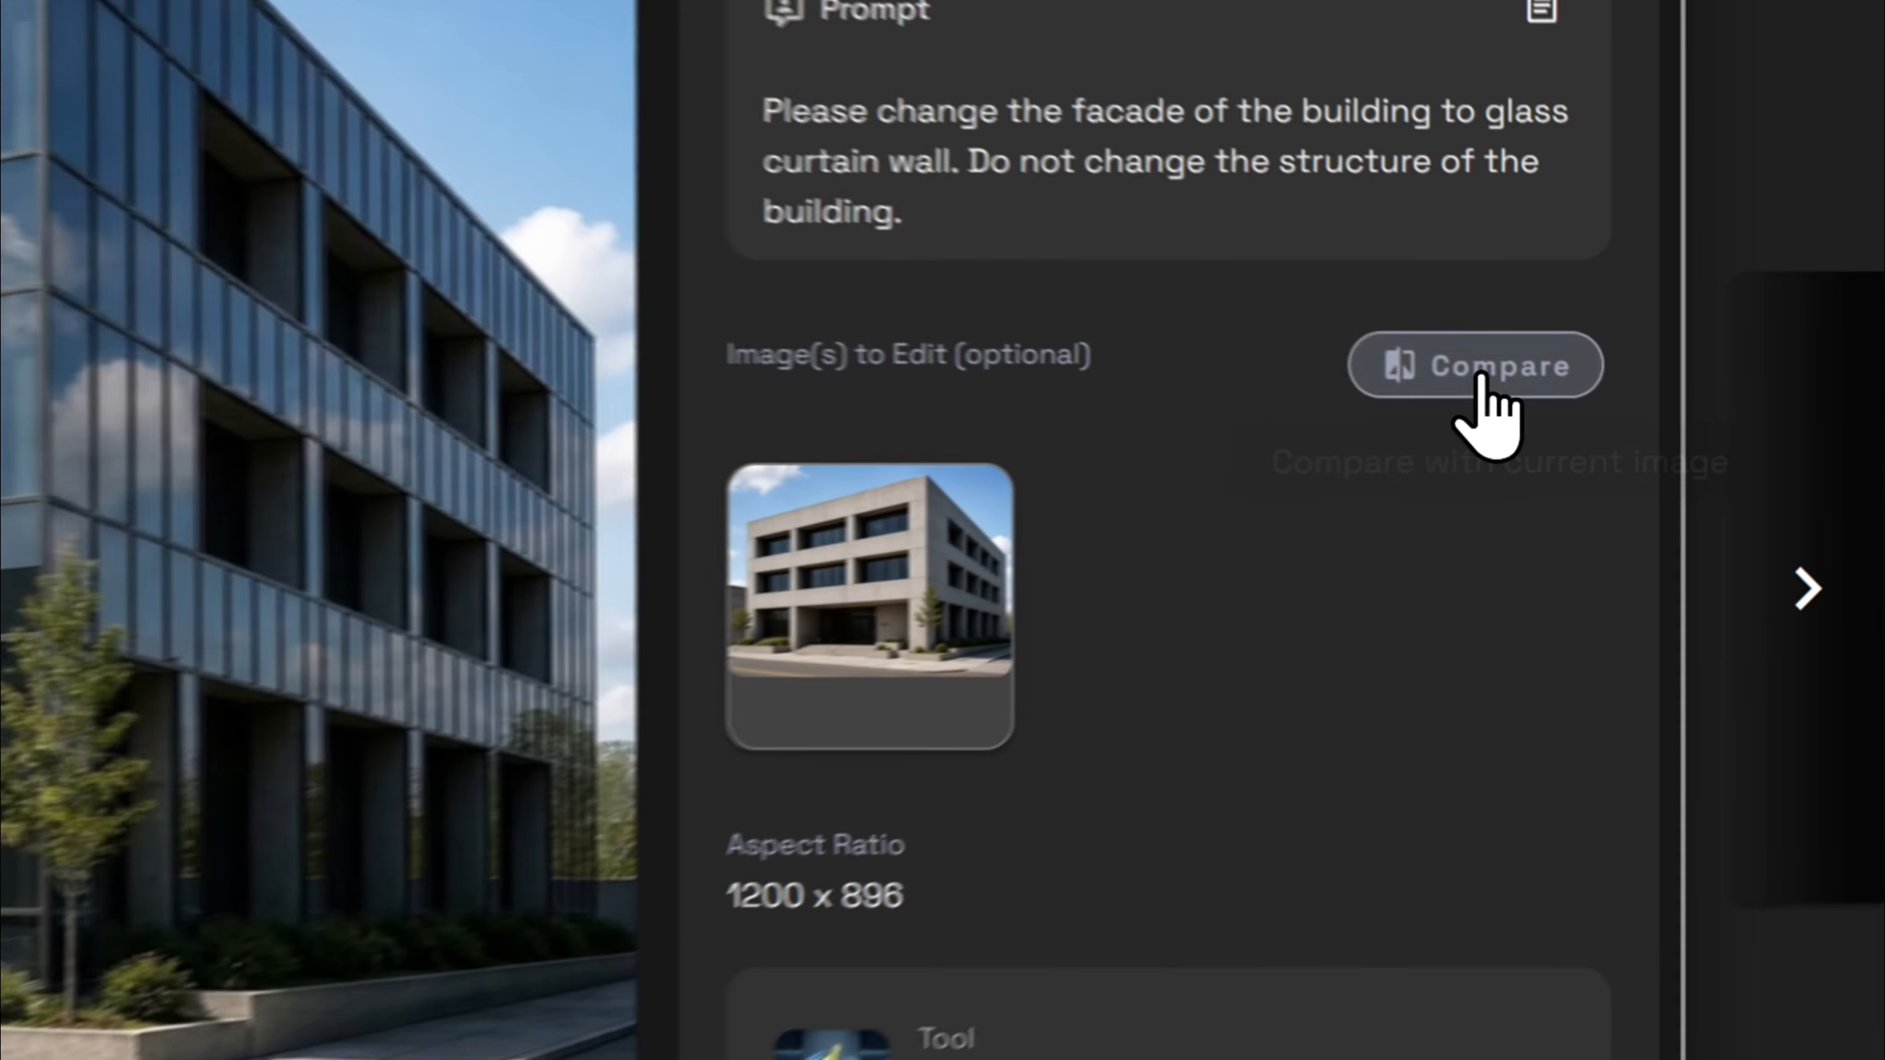
{"action": "left_click", "coordinate": [1660, 418]}
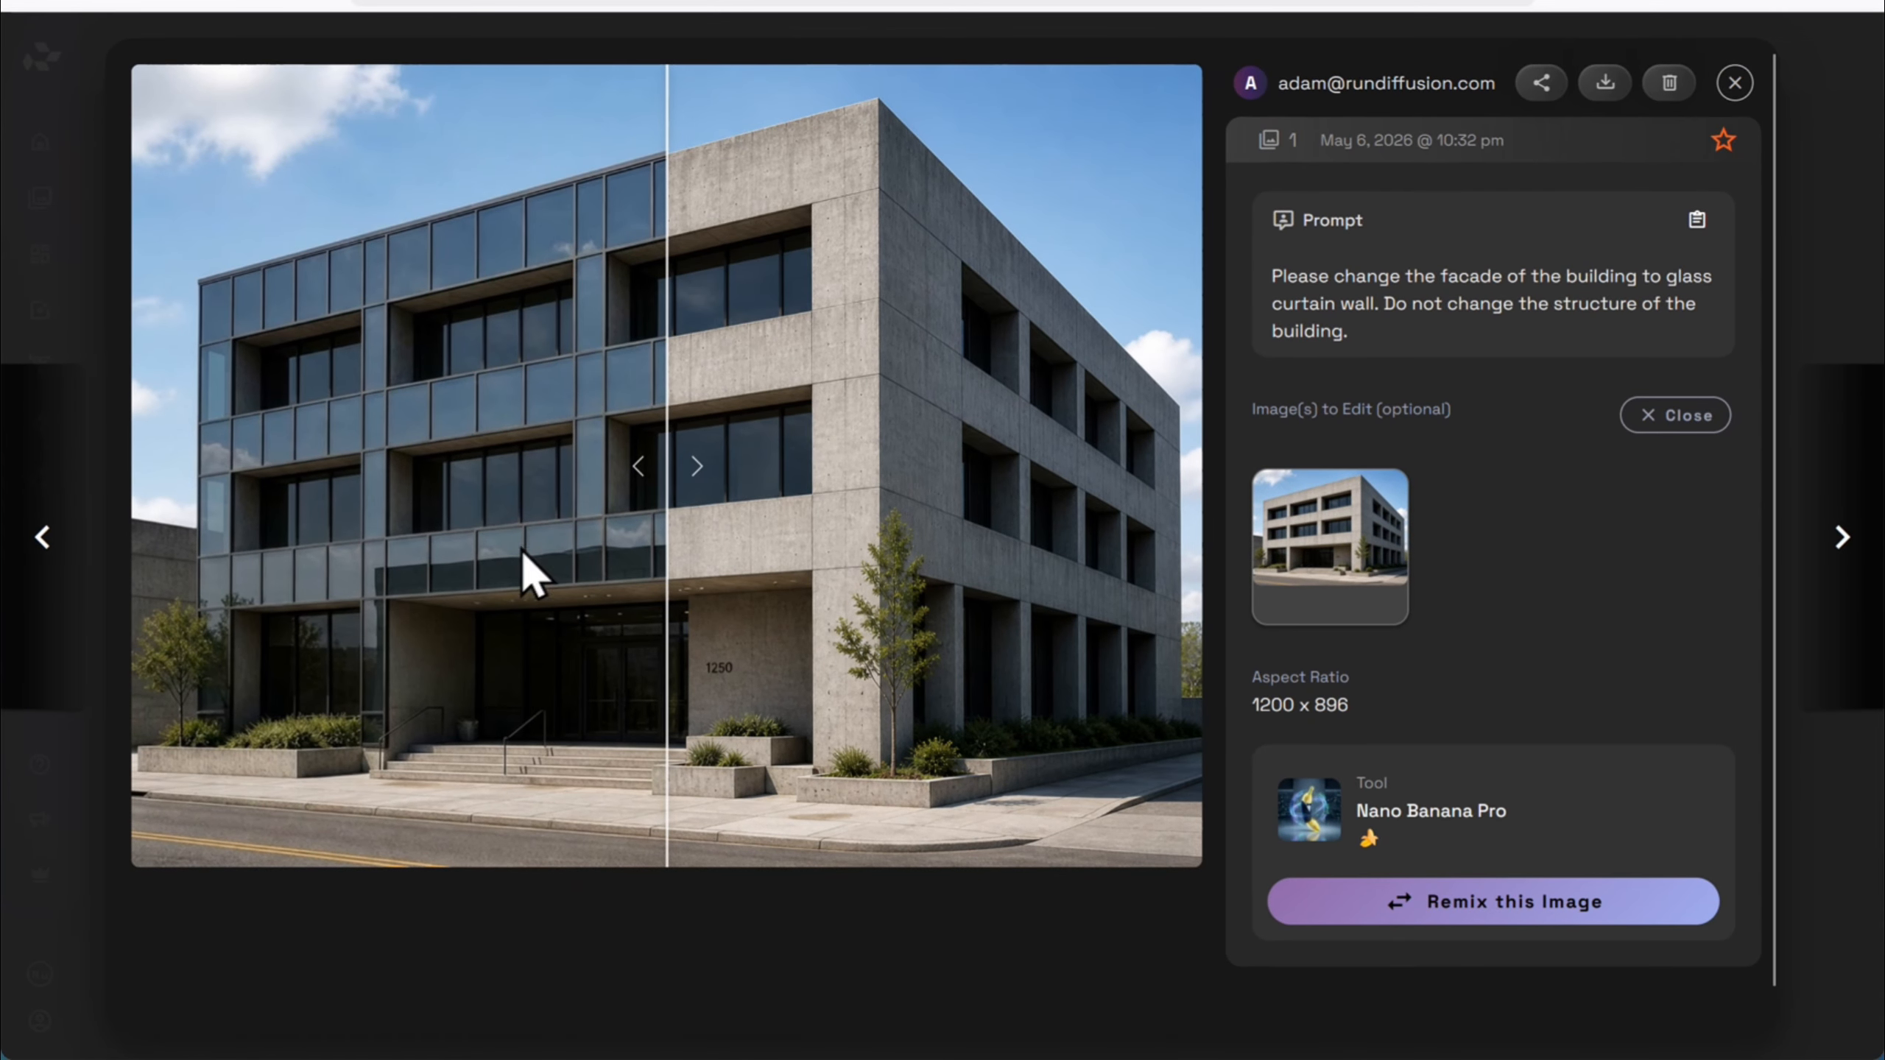
{"action": "left_click", "coordinate": [677, 466]}
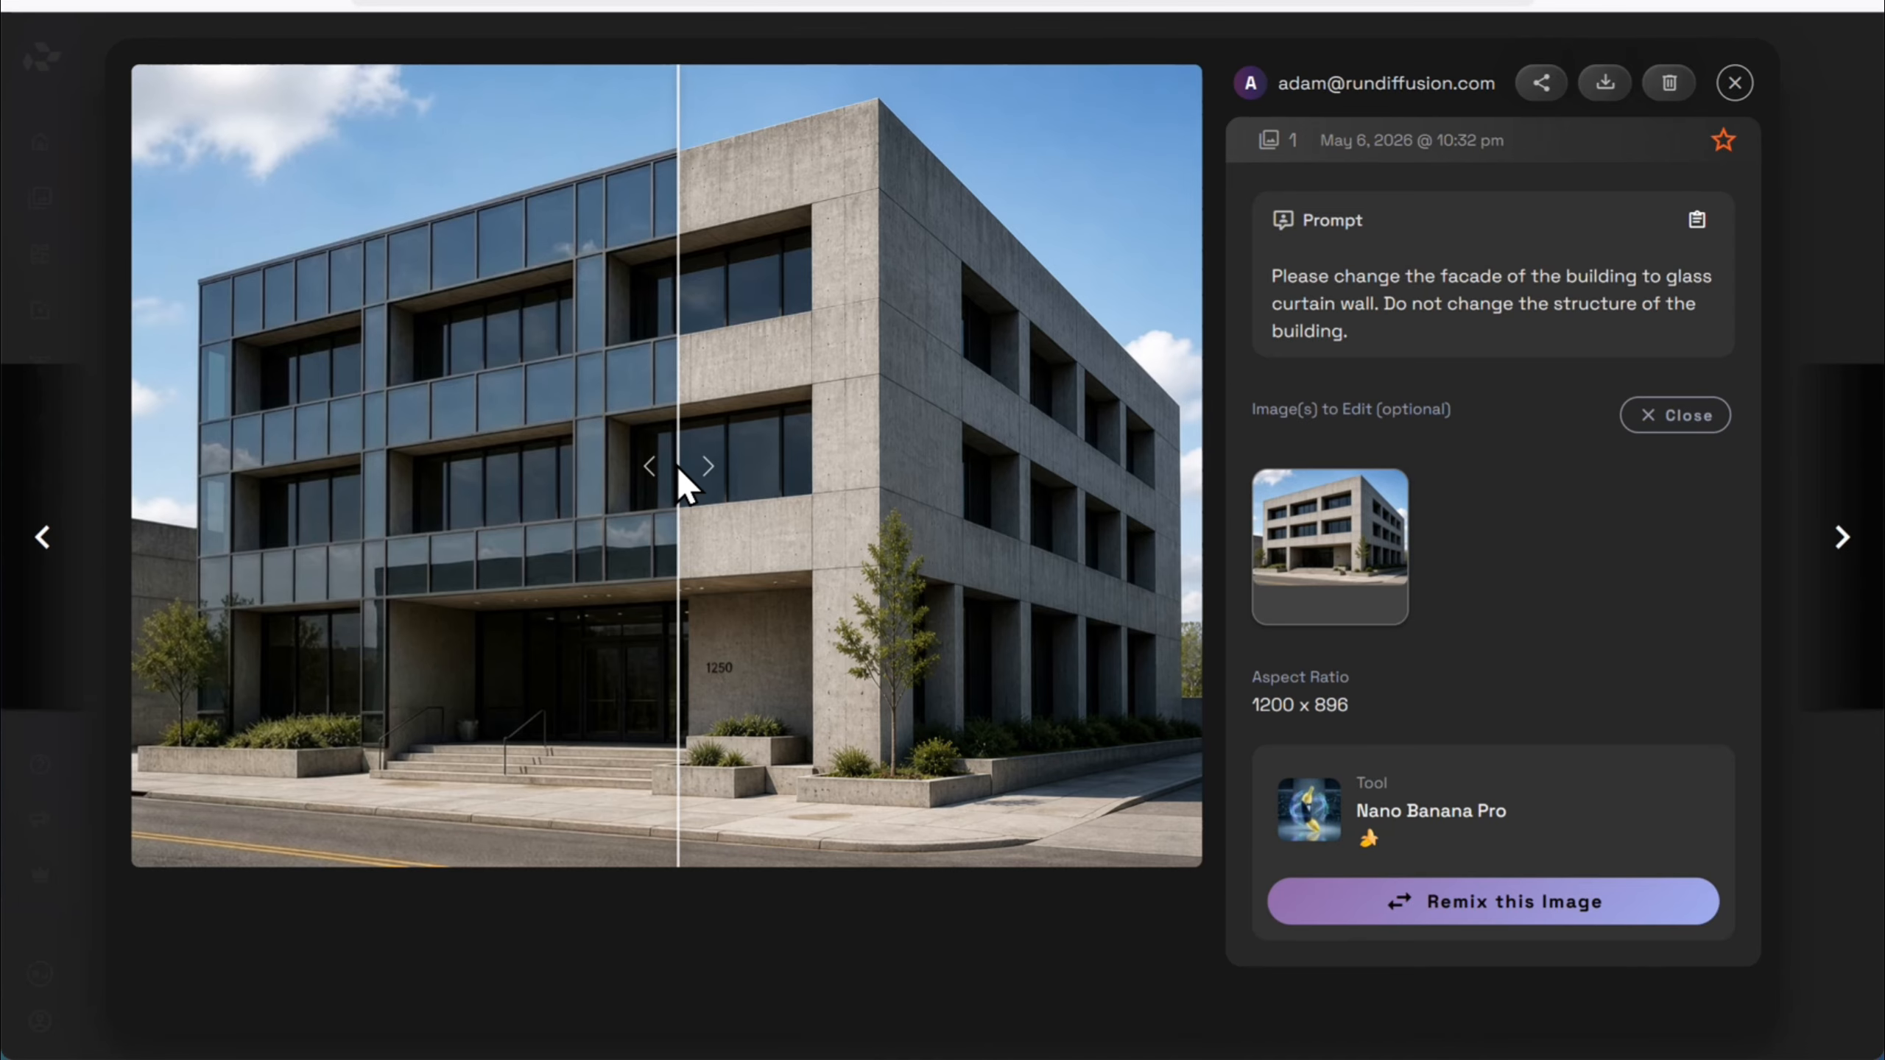
{"action": "left_click_drag", "start_coordinate": [678, 466], "coordinate": [888, 494]}
{"action": "left_click_drag", "start_coordinate": [785, 484], "coordinate": [597, 516]}
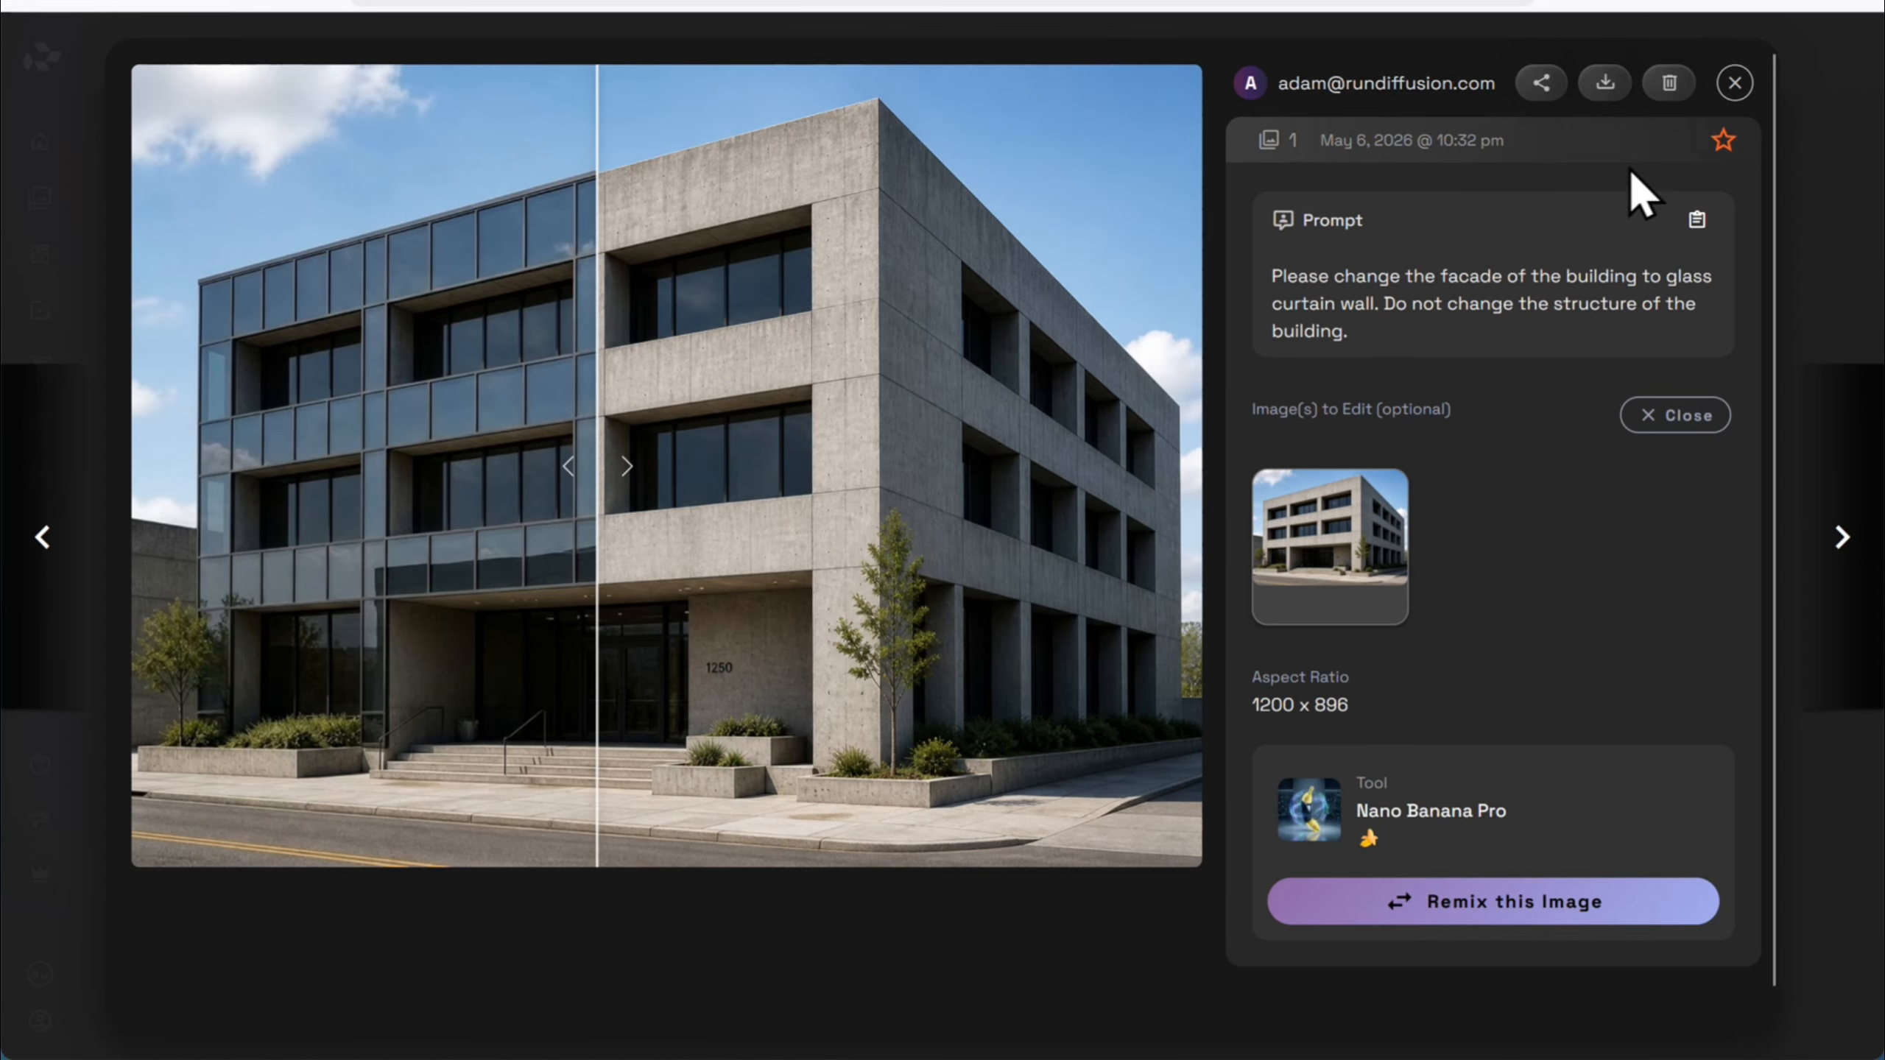
{"action": "left_click", "coordinate": [1734, 82]}
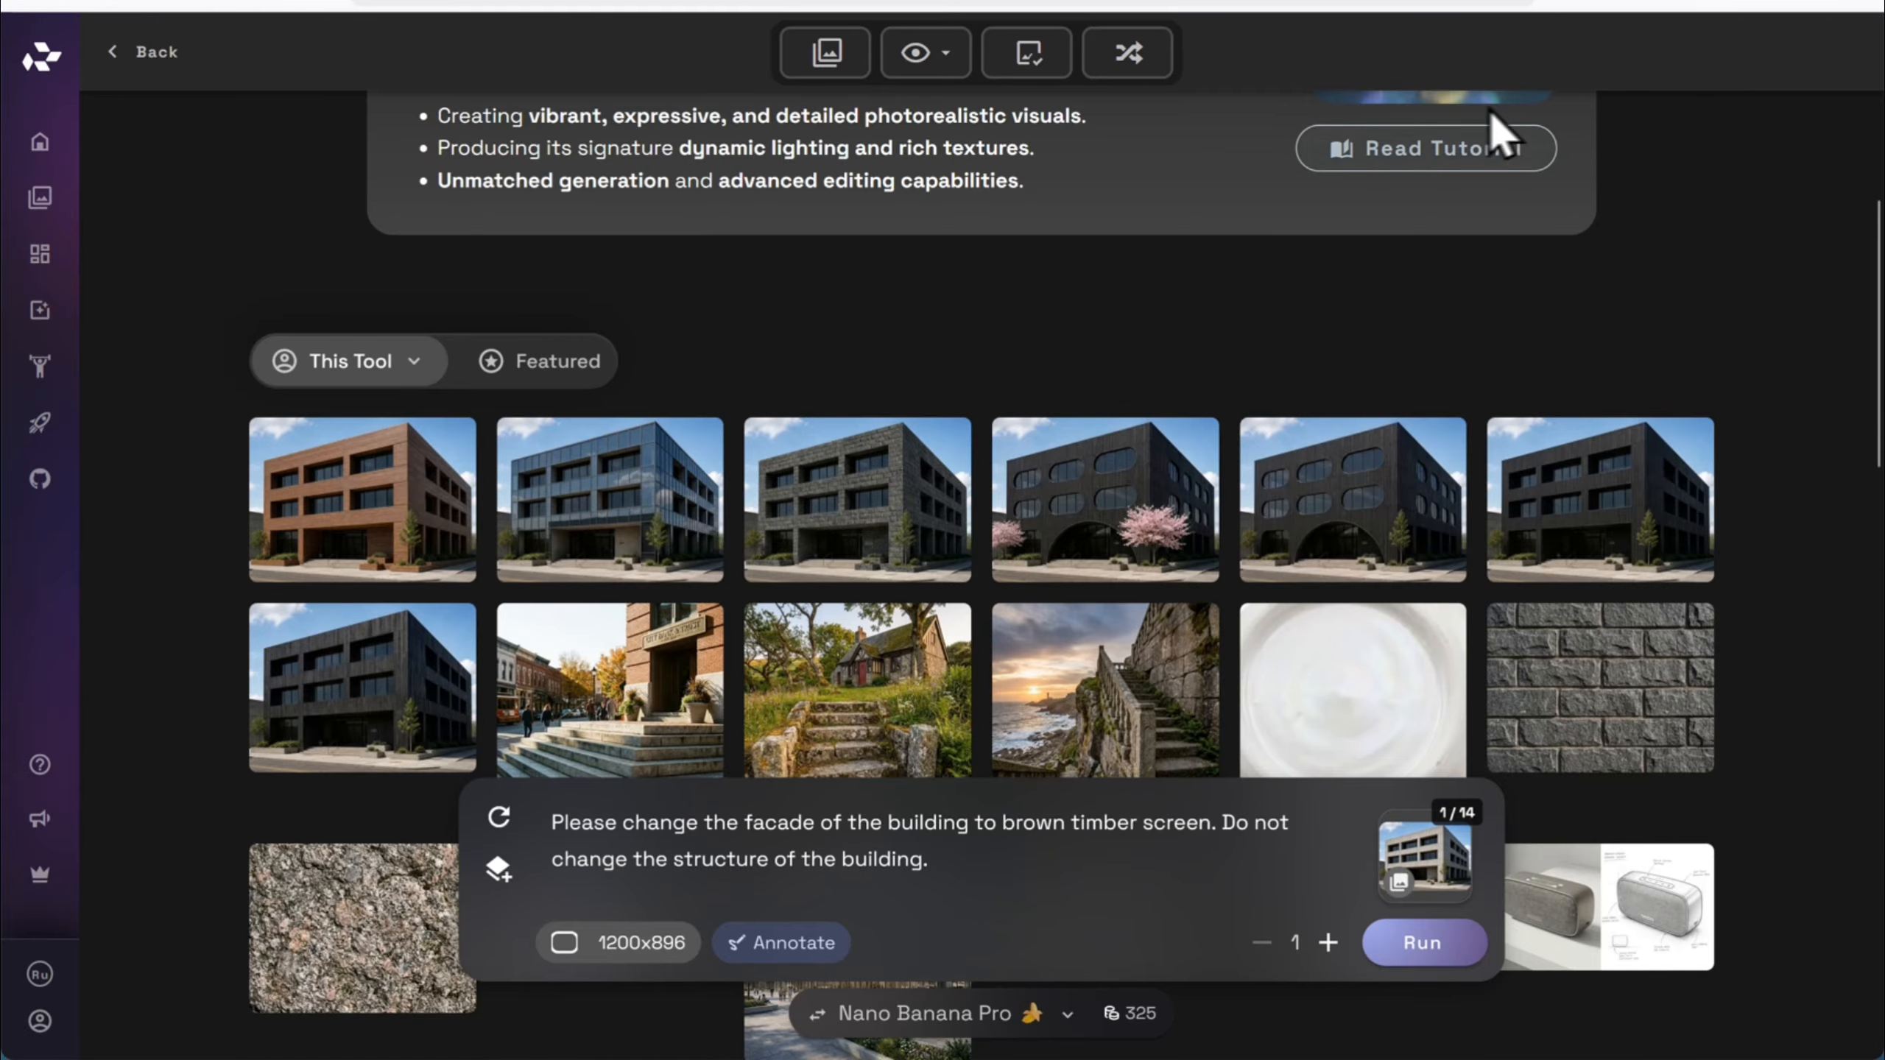
View the brown timber screen result at full size, close it, and open the black timber screen version
{"action": "left_click", "coordinate": [464, 479]}
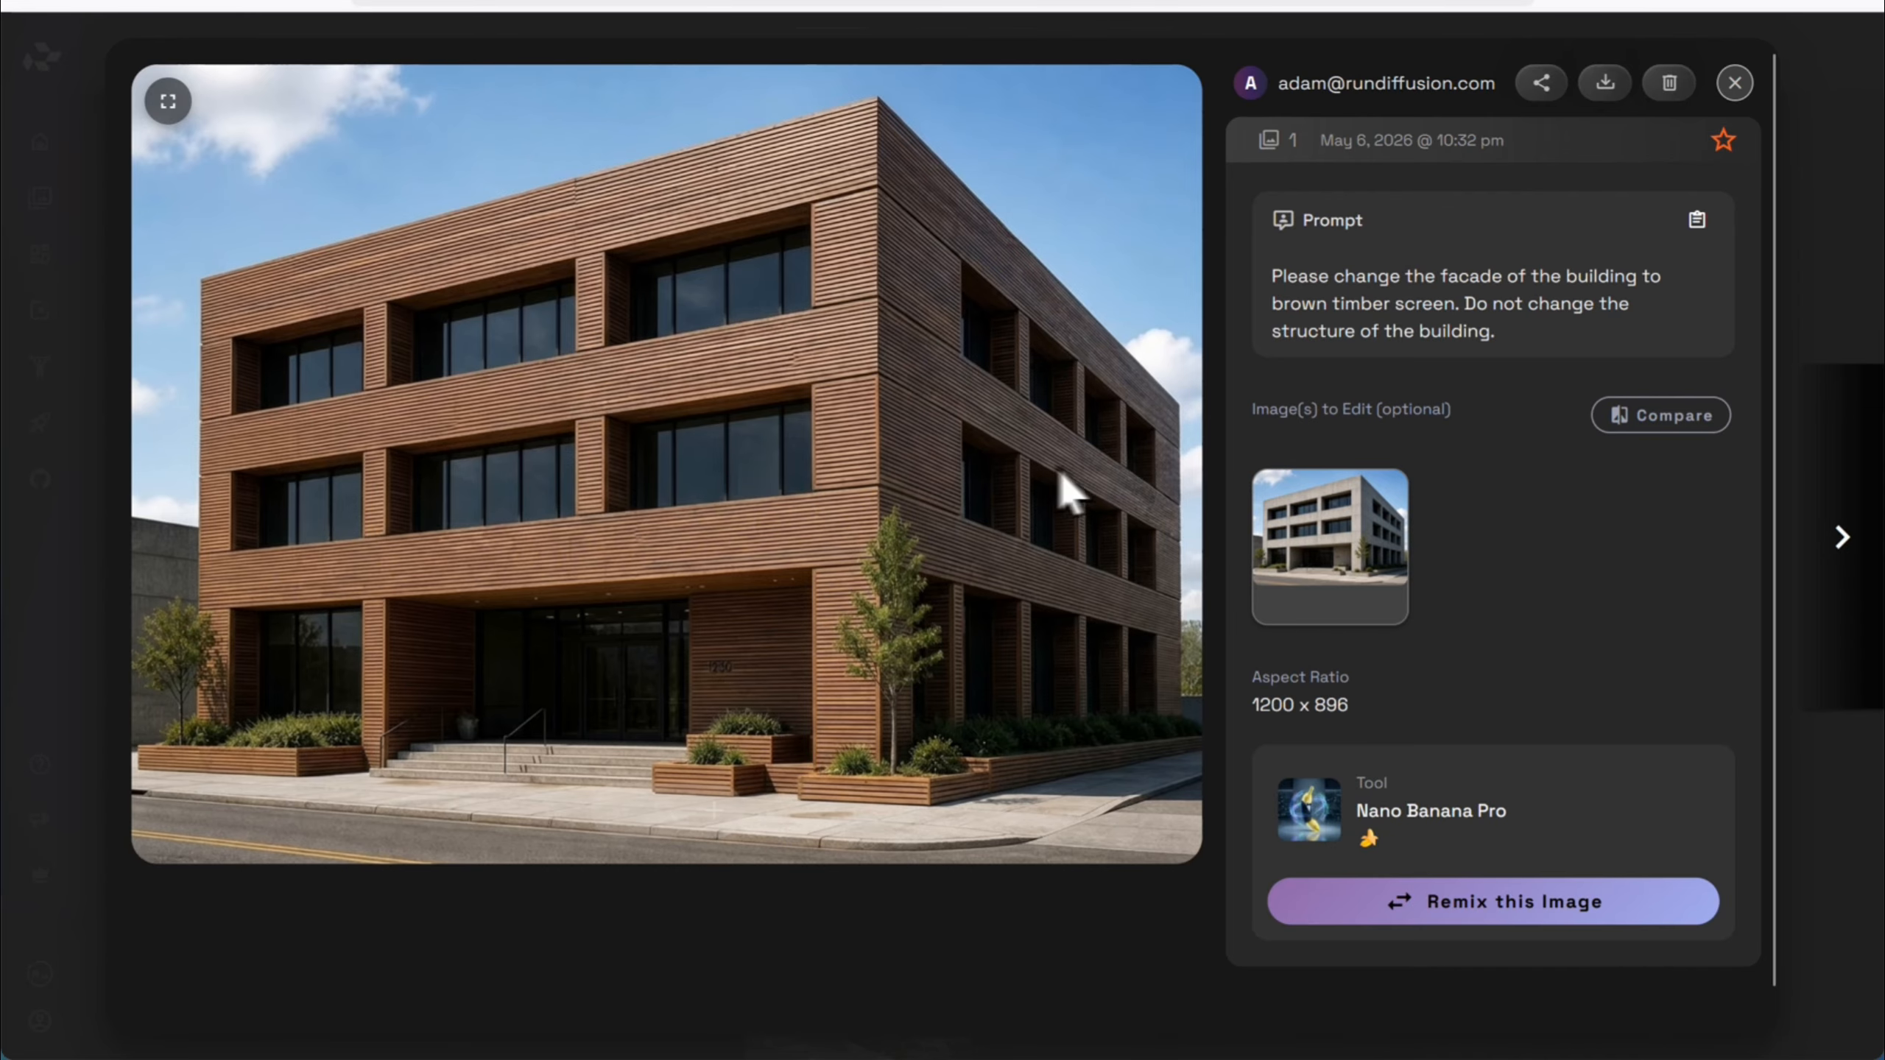
{"action": "left_click", "coordinate": [1734, 82]}
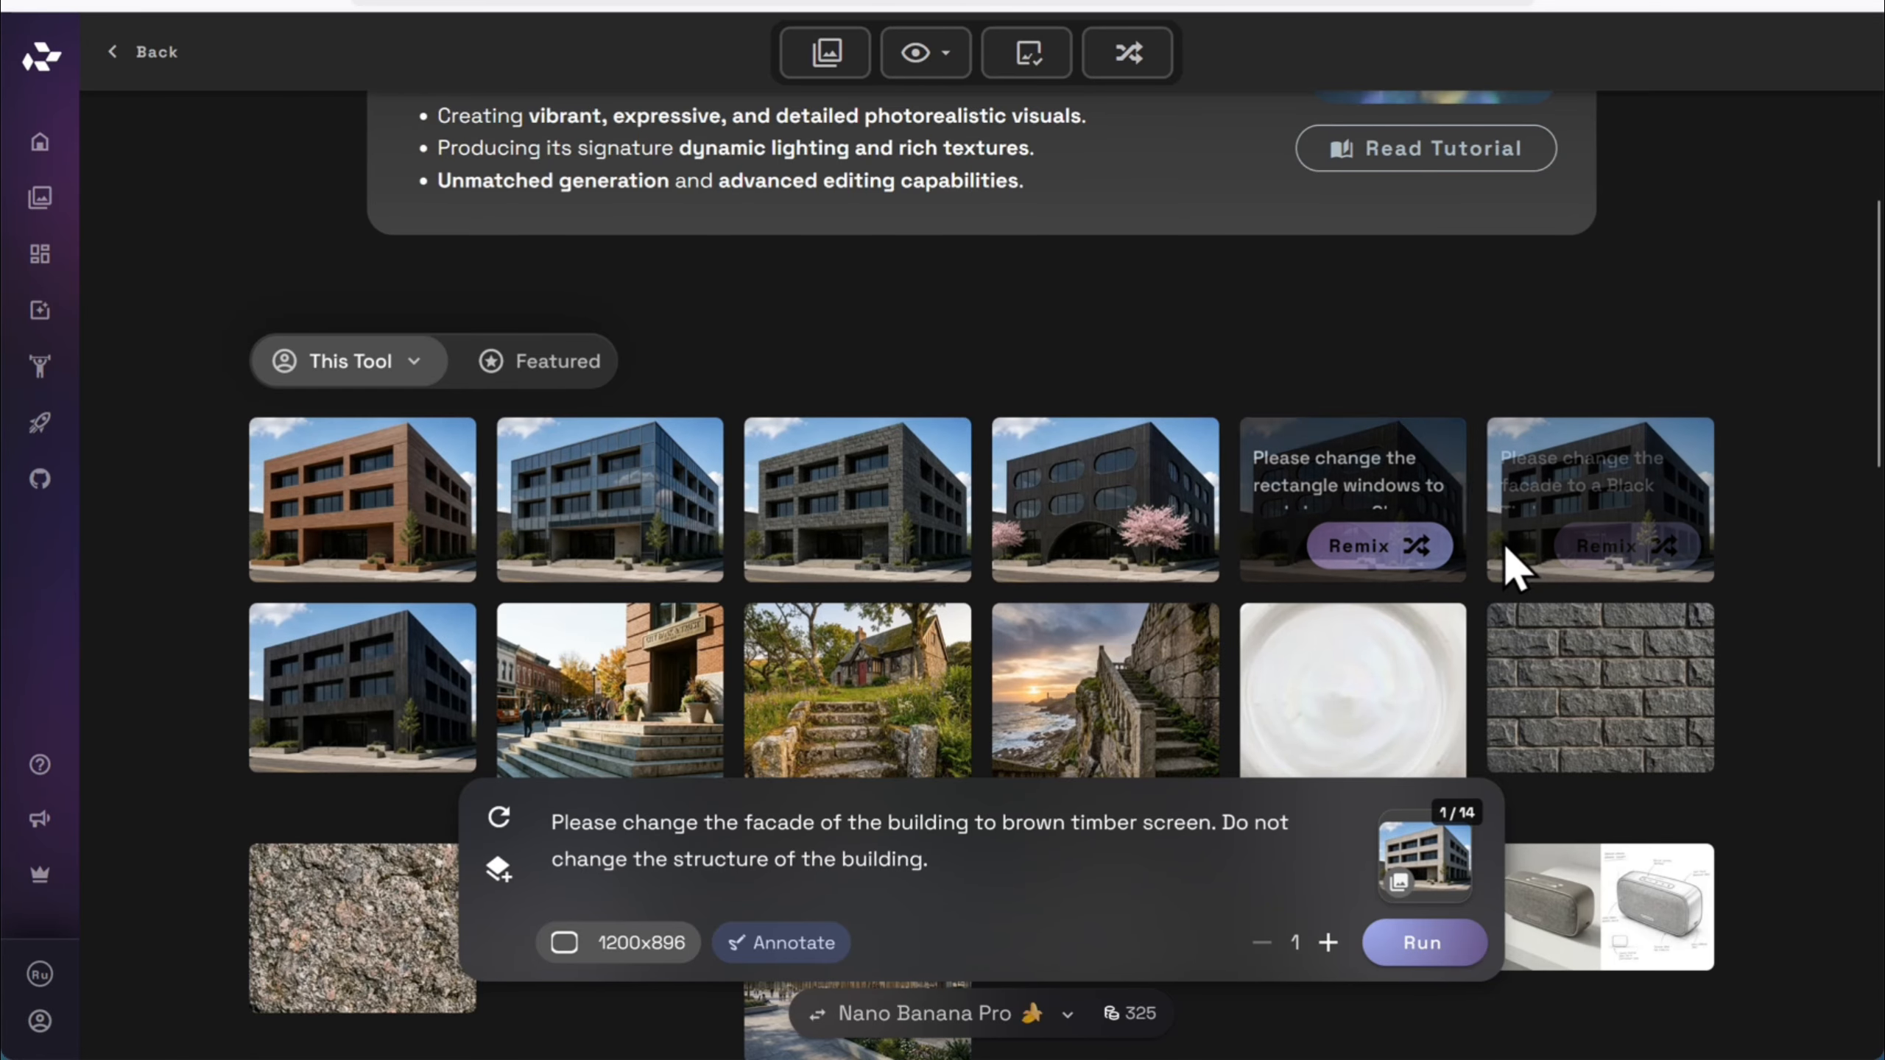
{"action": "left_click", "coordinate": [1477, 464]}
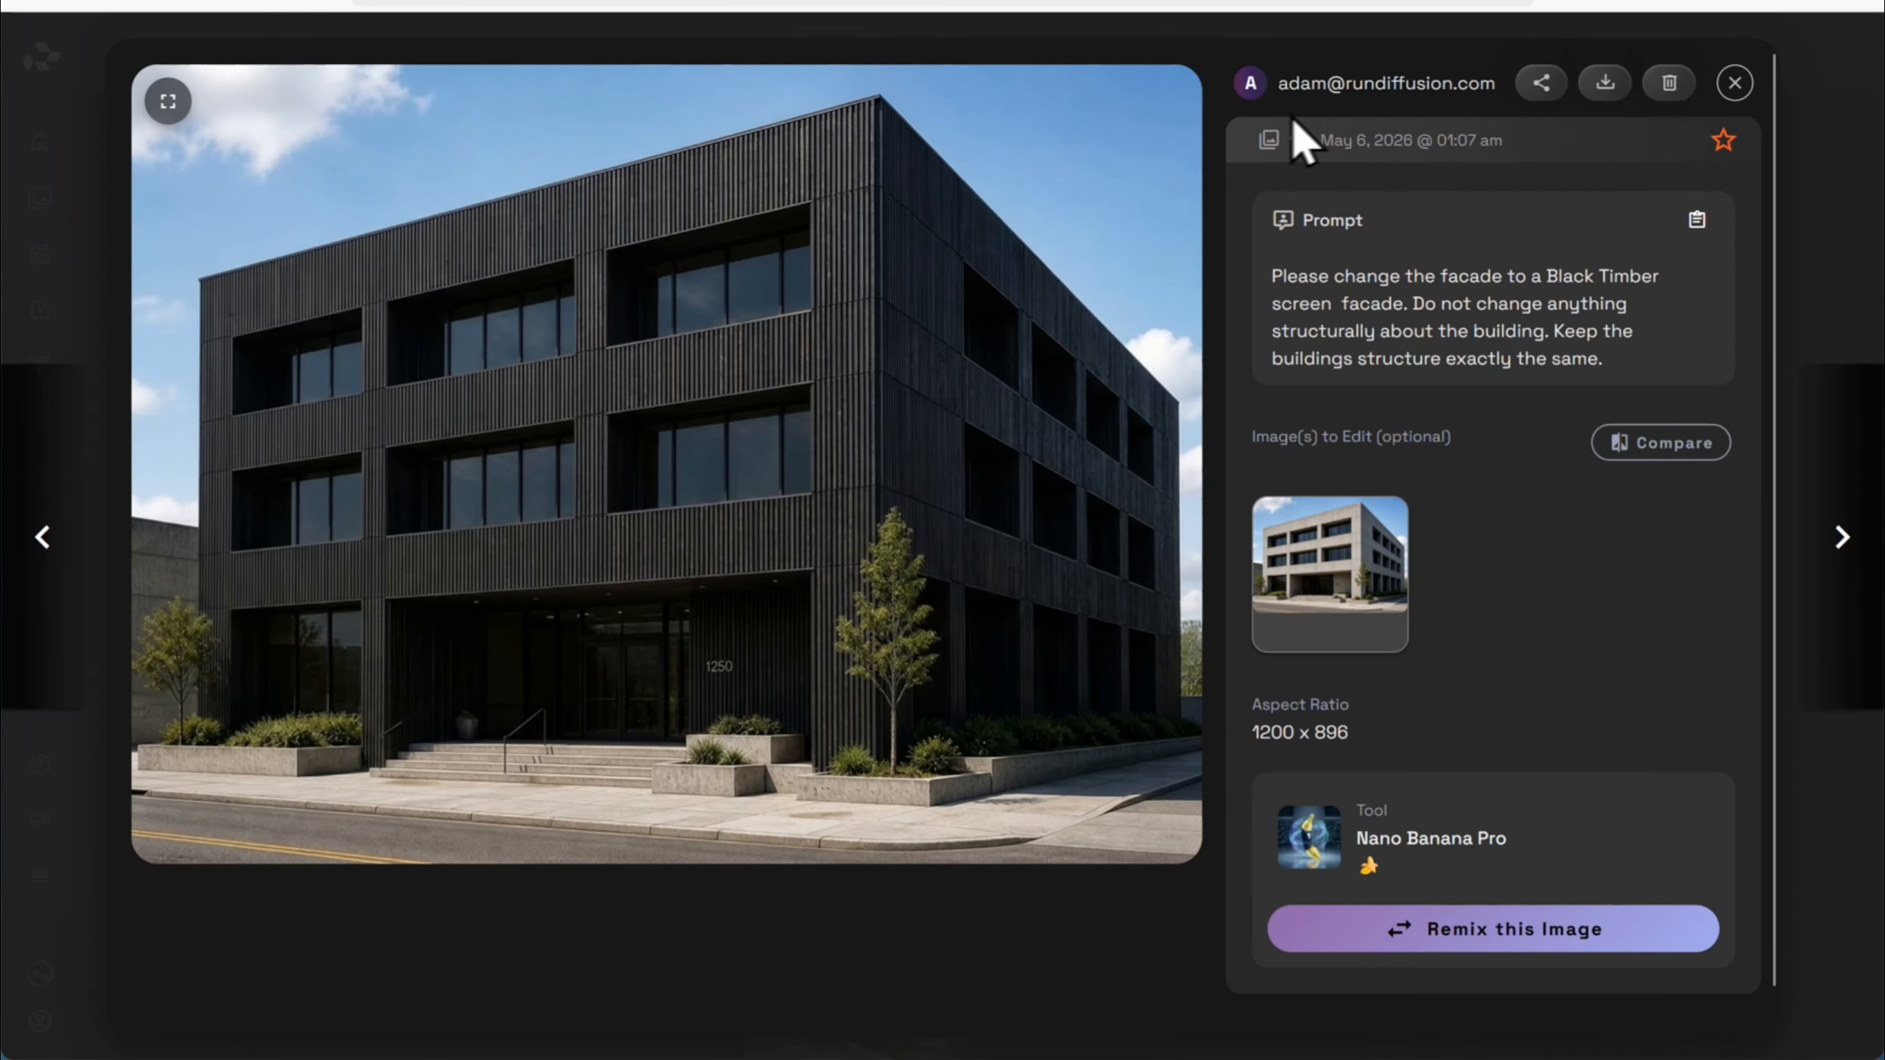
Close the black timber screen image, then view the version with oval windows and an arched doorway at full size and close it
{"action": "left_click", "coordinate": [1734, 83]}
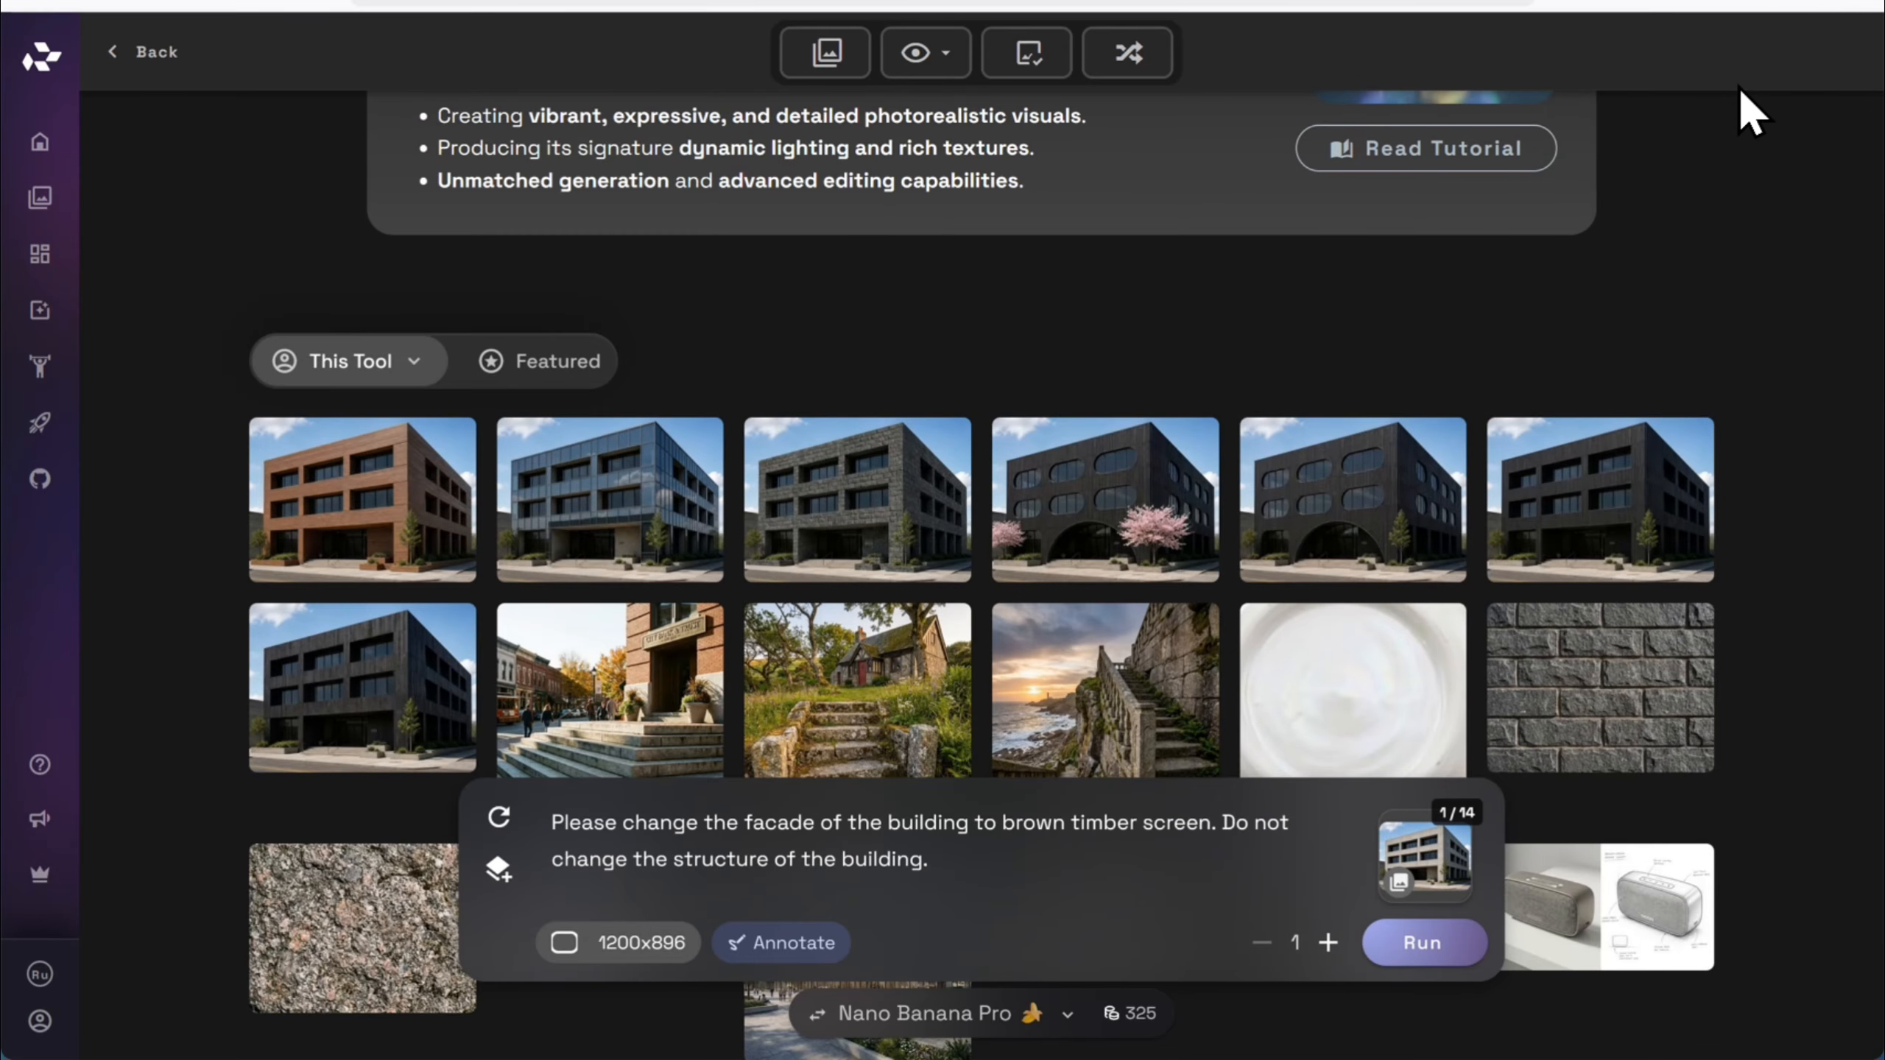
{"action": "left_click", "coordinate": [1382, 453]}
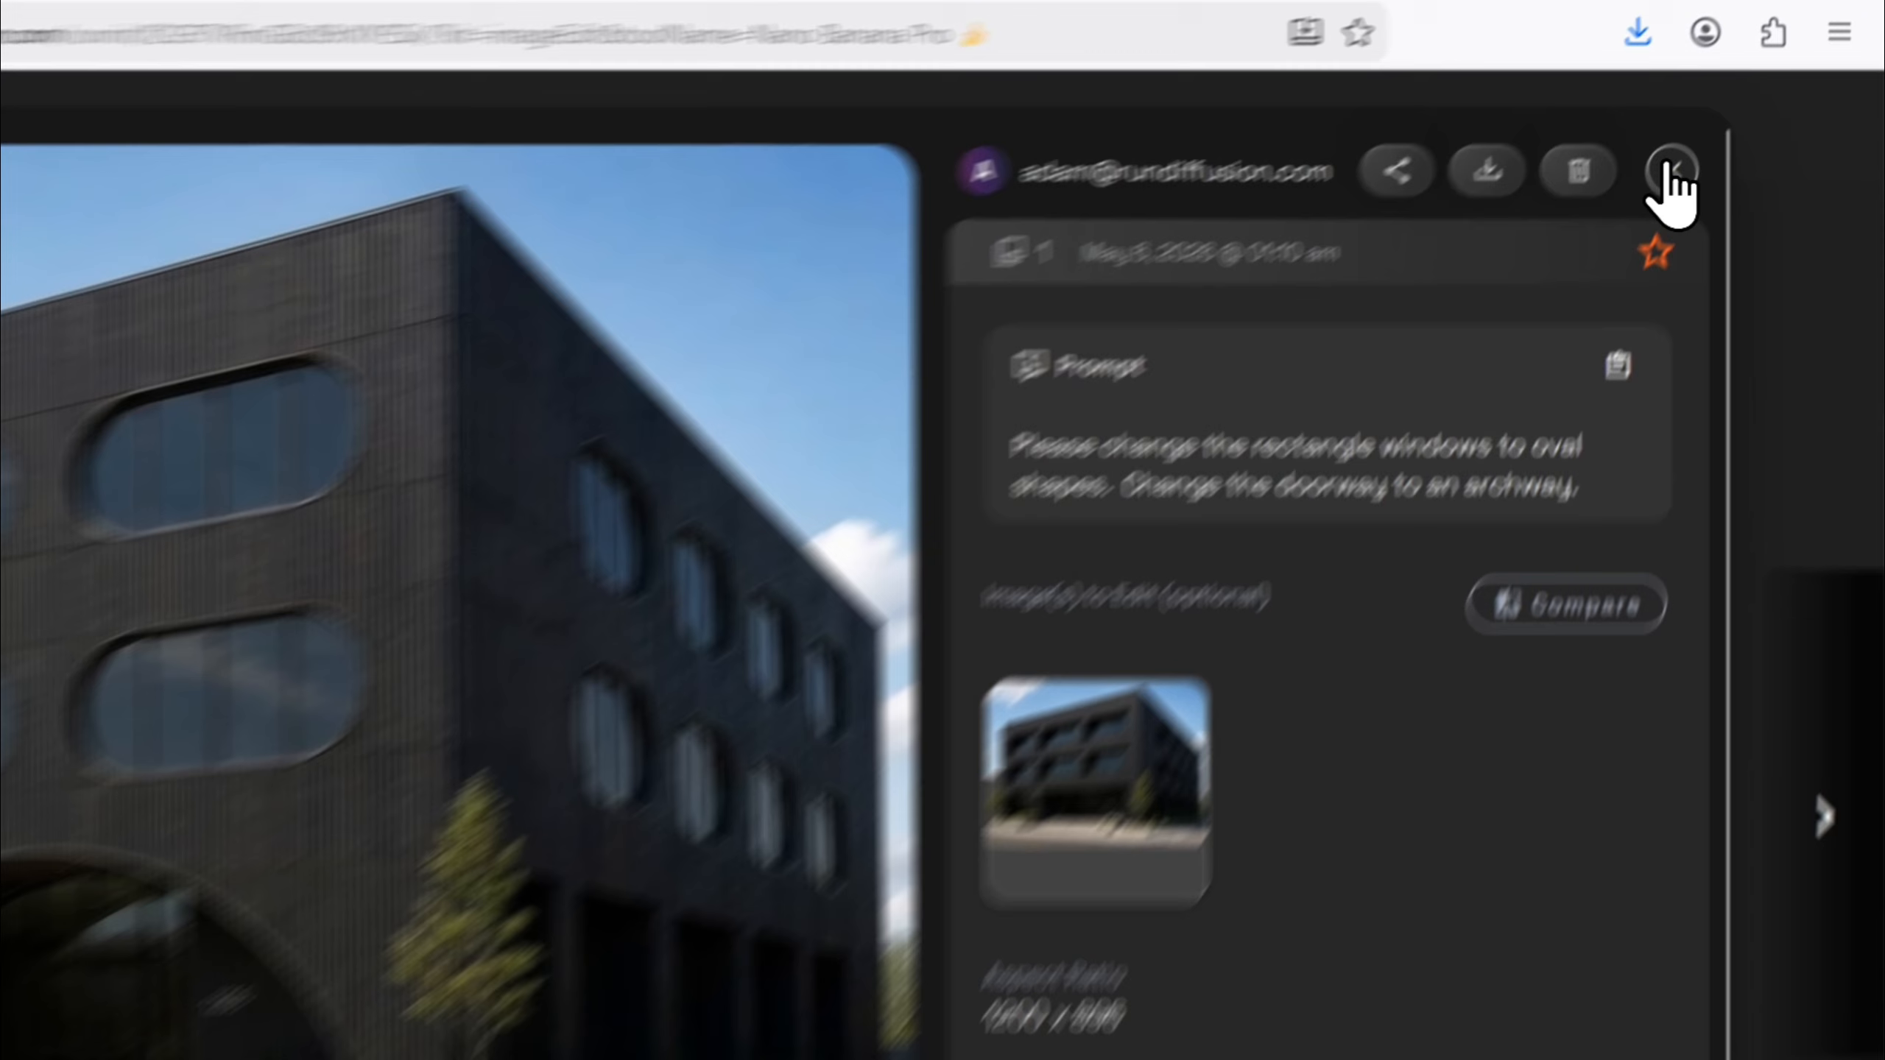
{"action": "left_click", "coordinate": [1734, 83]}
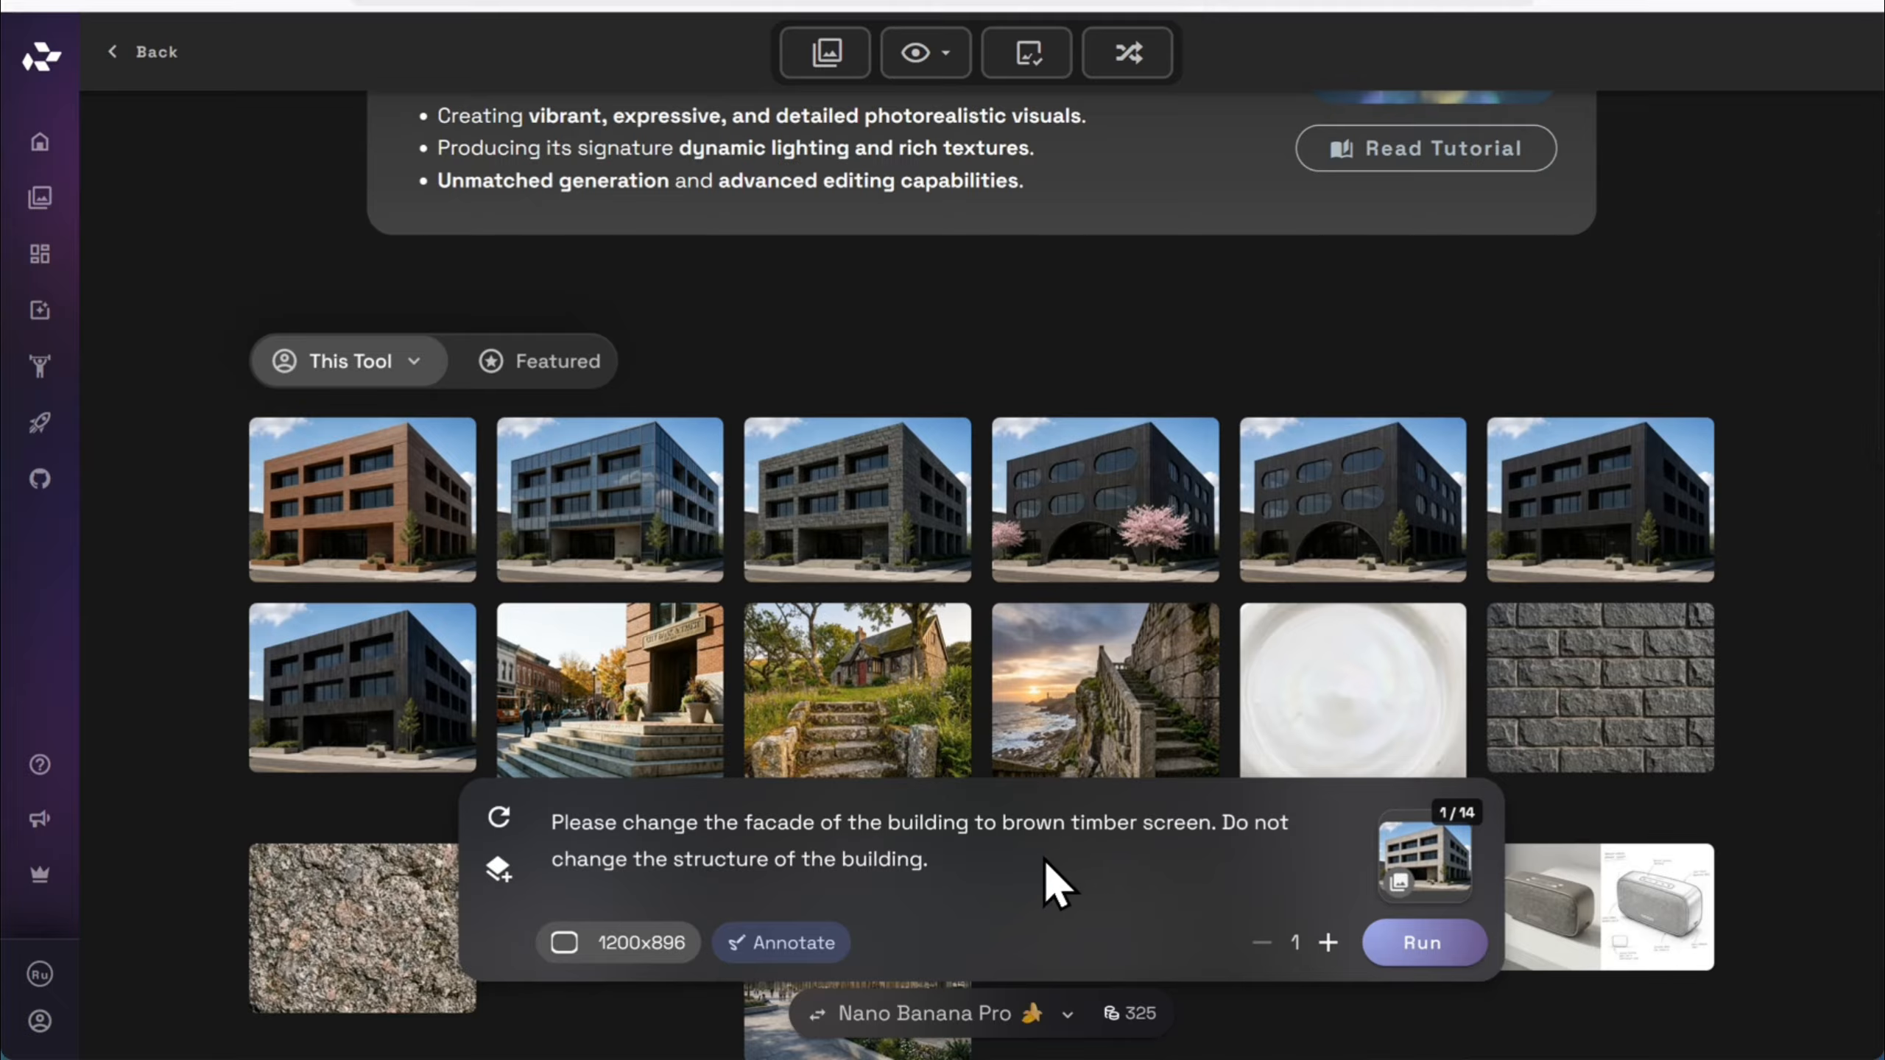
View the granite textured brick facade result and the pink cherry blossom tree version at full size, closing each one
{"action": "mouse_move", "coordinate": [1666, 736]}
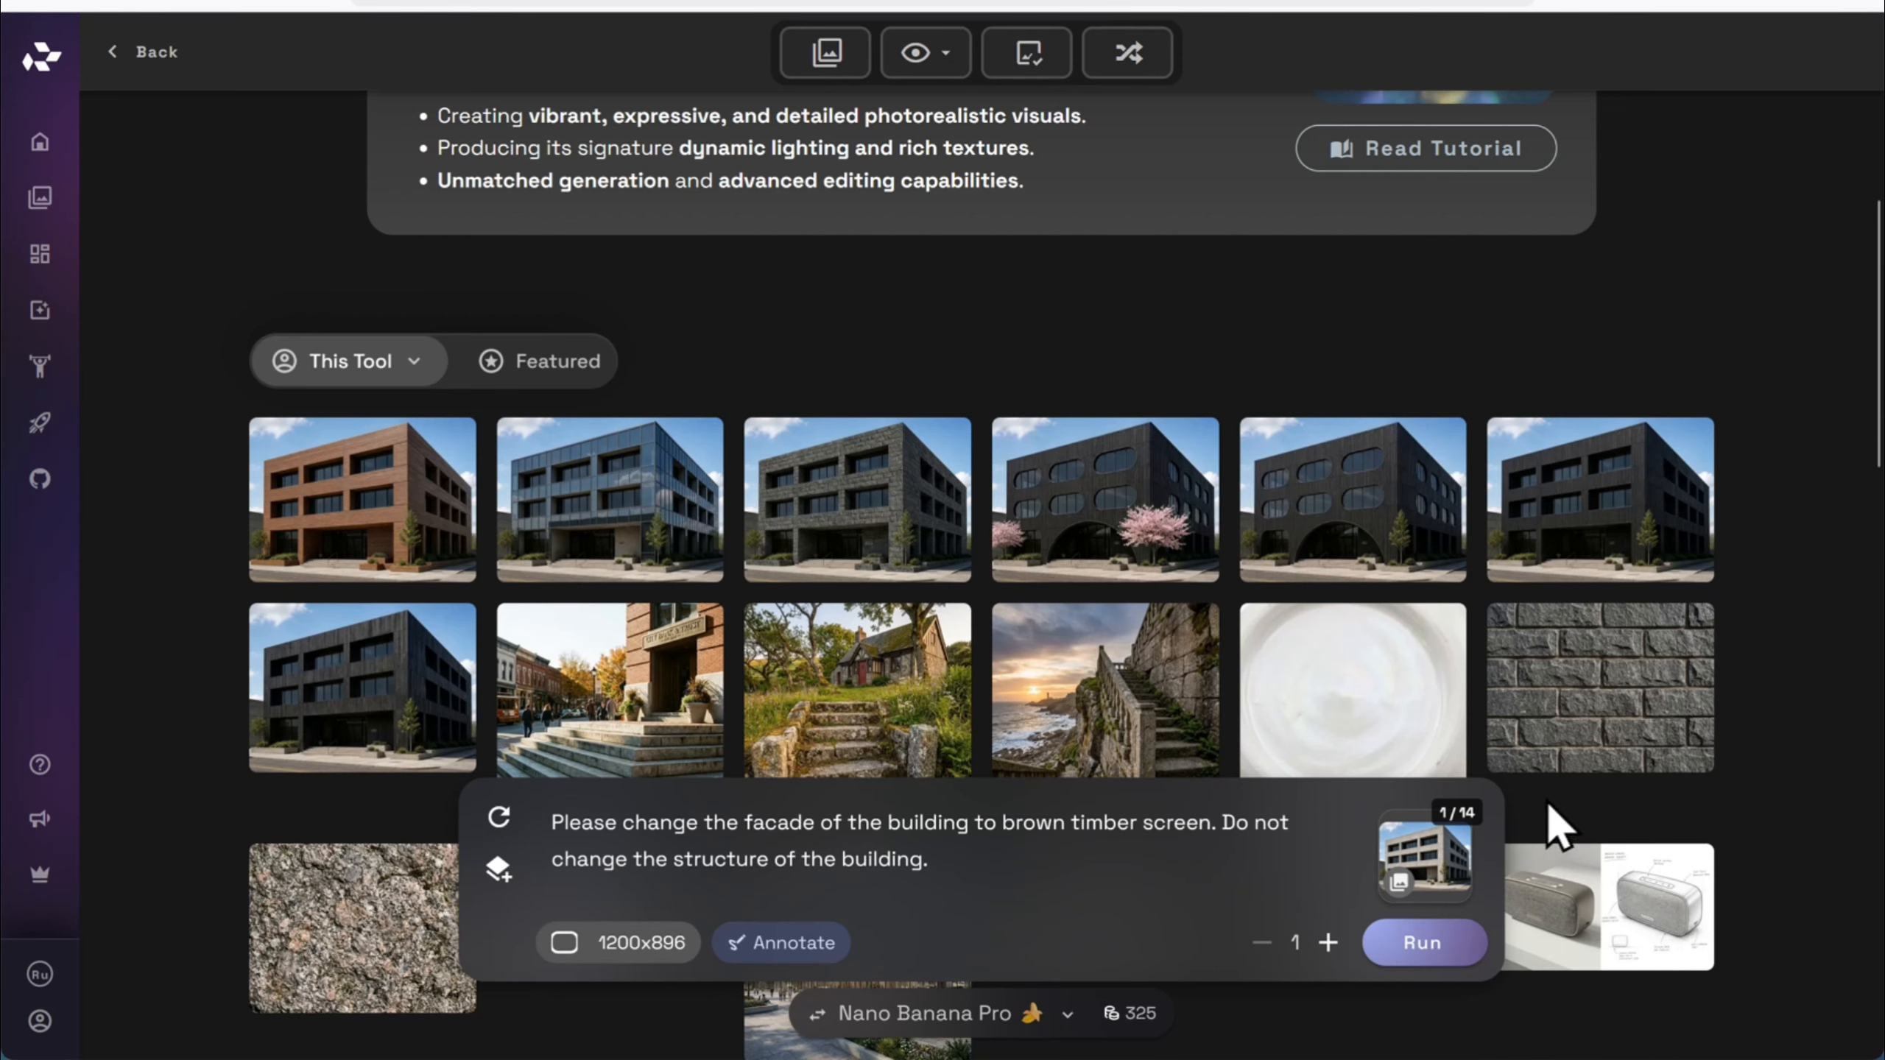
{"action": "left_click", "coordinate": [931, 468]}
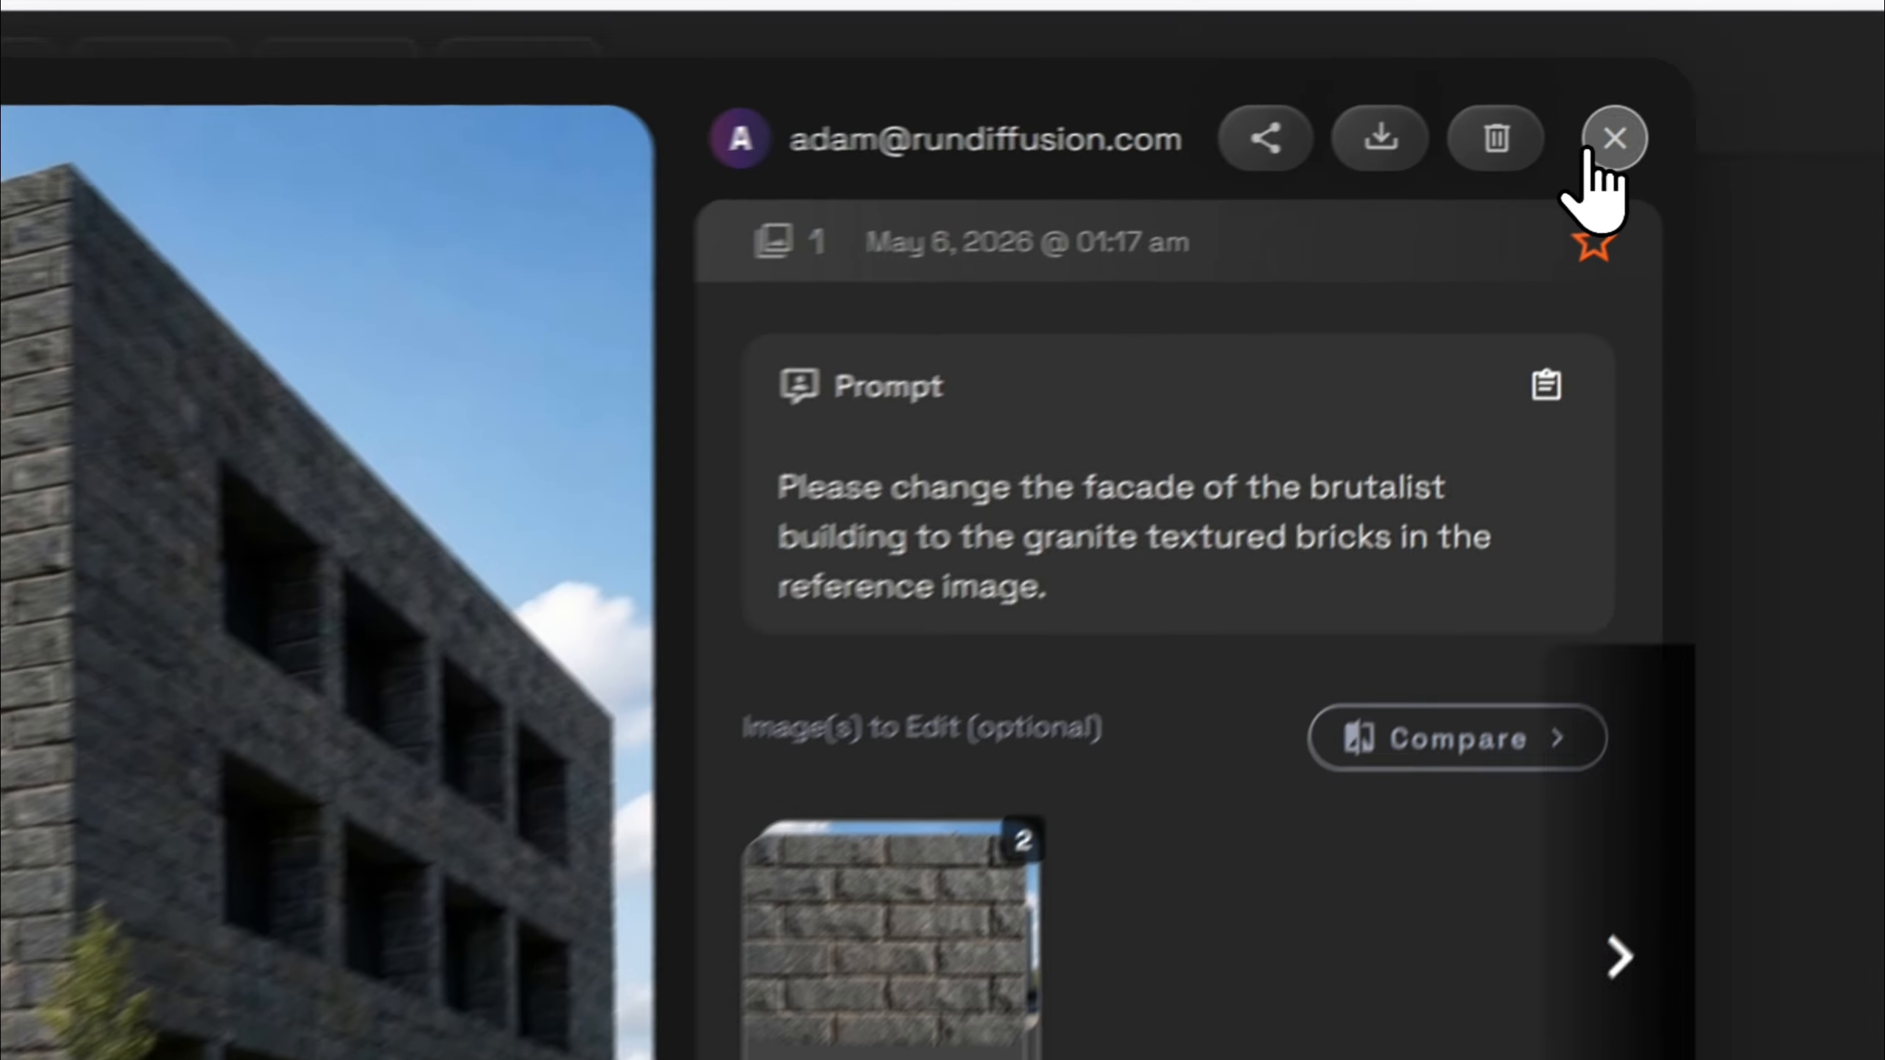
{"action": "left_click", "coordinate": [1734, 82]}
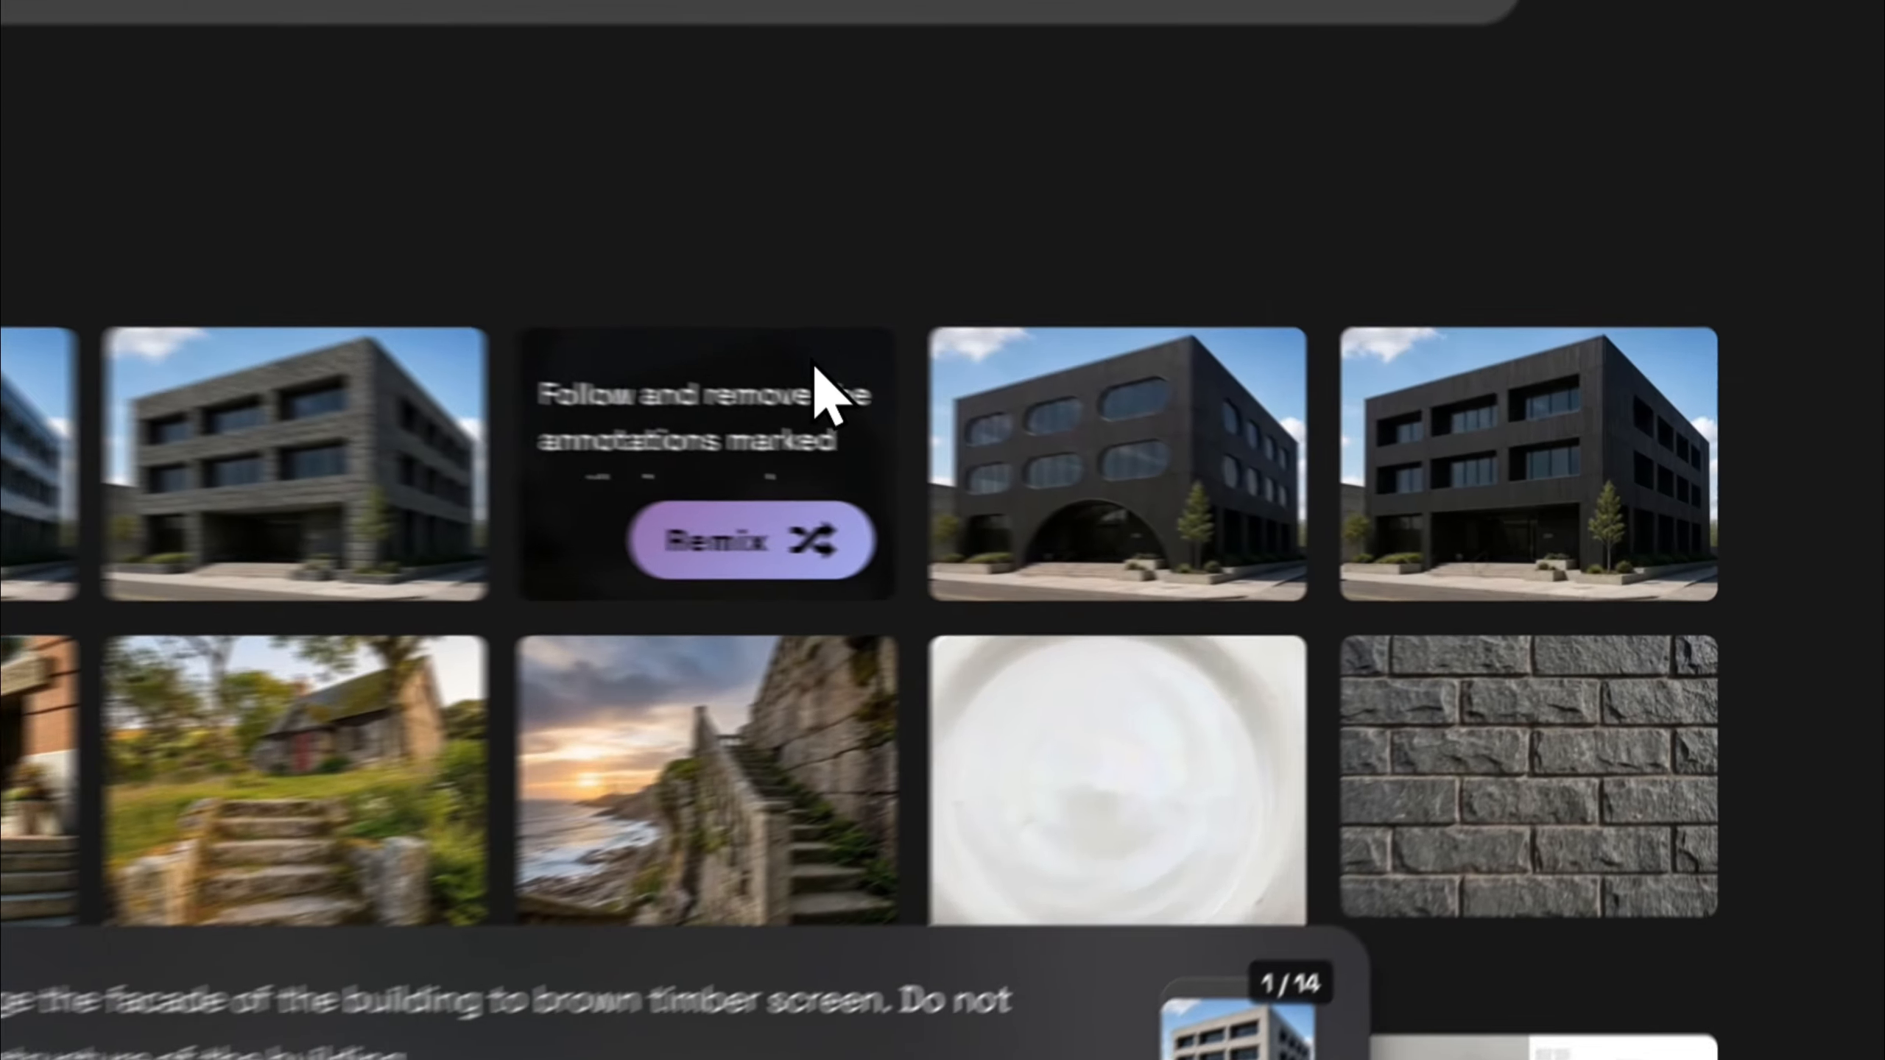
{"action": "left_click", "coordinate": [1168, 440]}
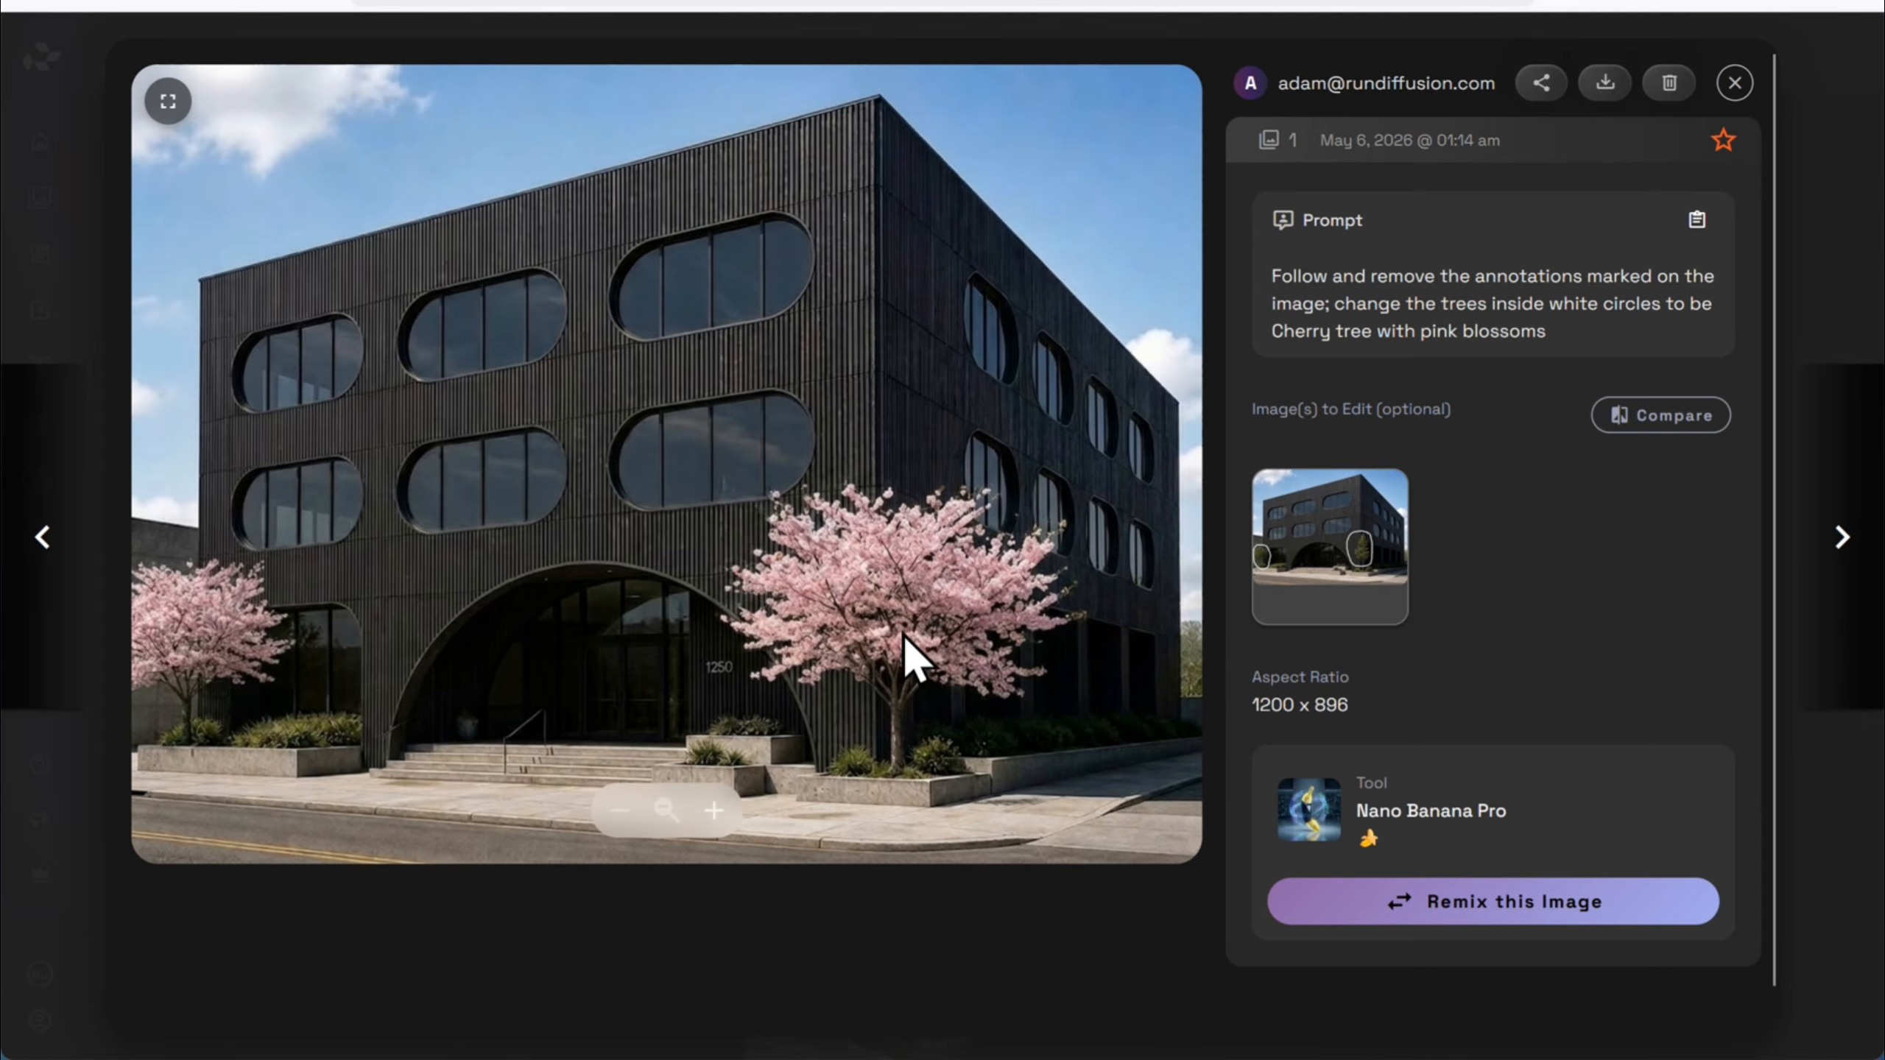
{"action": "left_click", "coordinate": [1734, 82]}
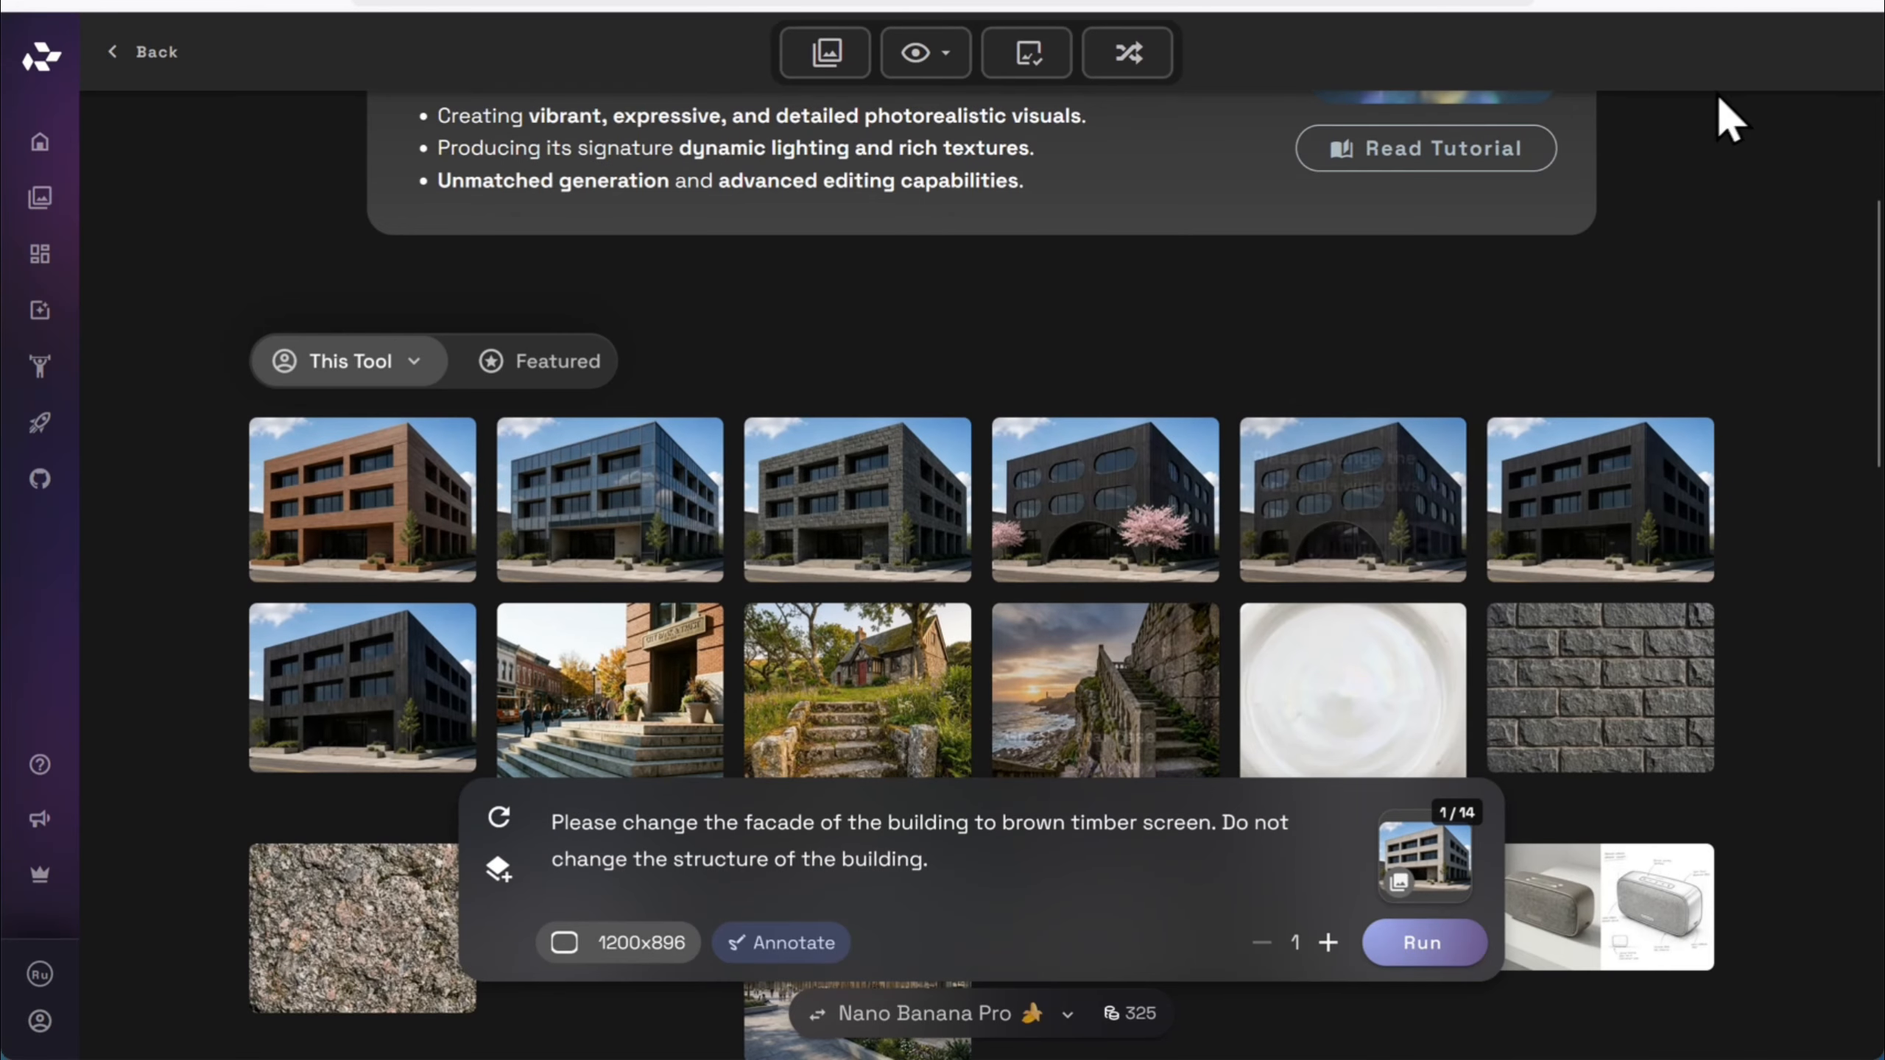